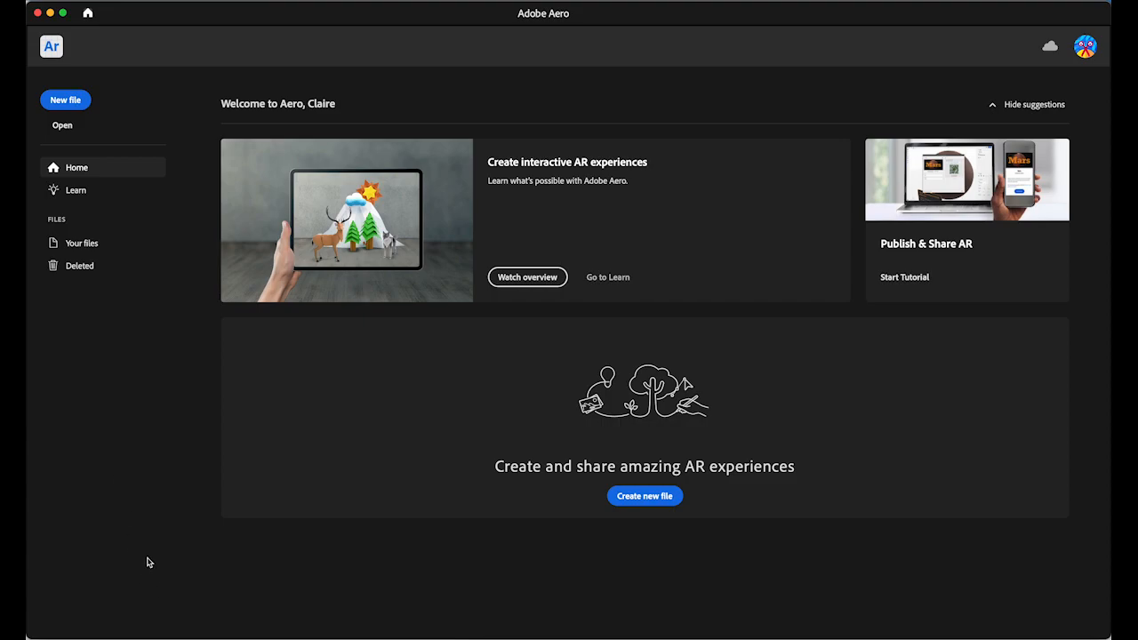
- Create a new project named demo
click(73, 103)
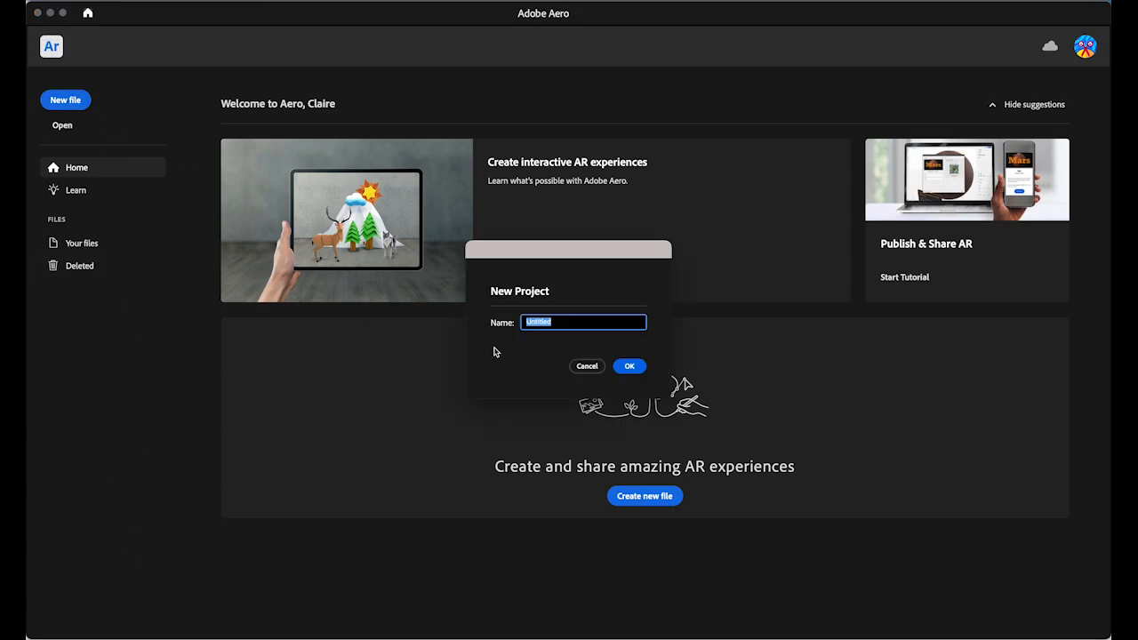
text(demo)
click(629, 365)
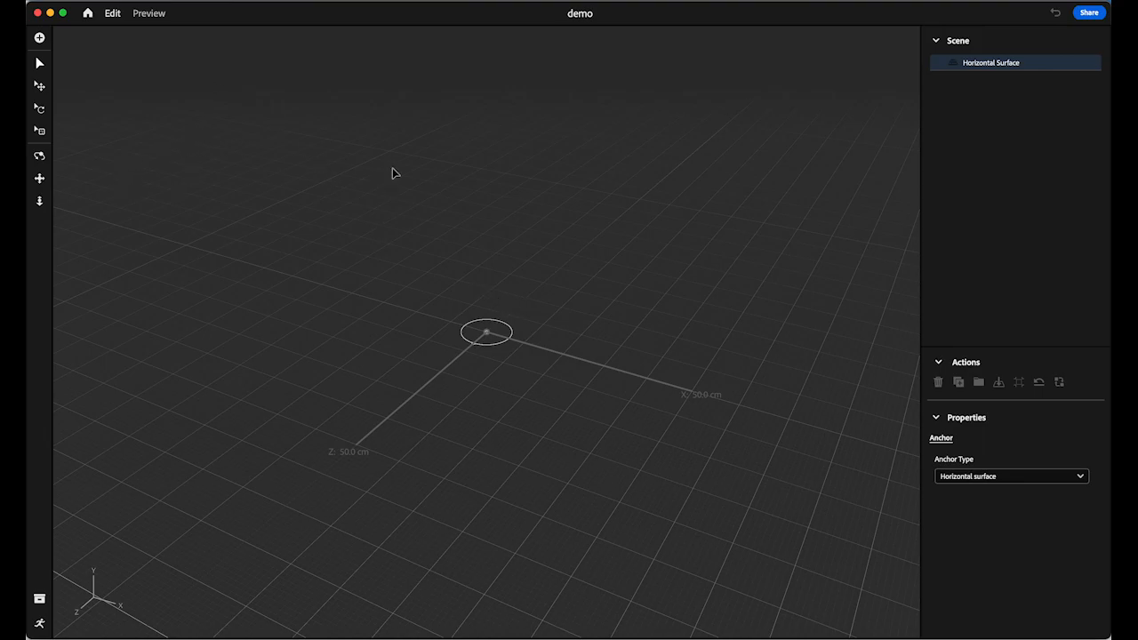
- Browse the starter assets in the Abstract shapes, Animation, Interior design and both Letters & symbols categories
click(39, 602)
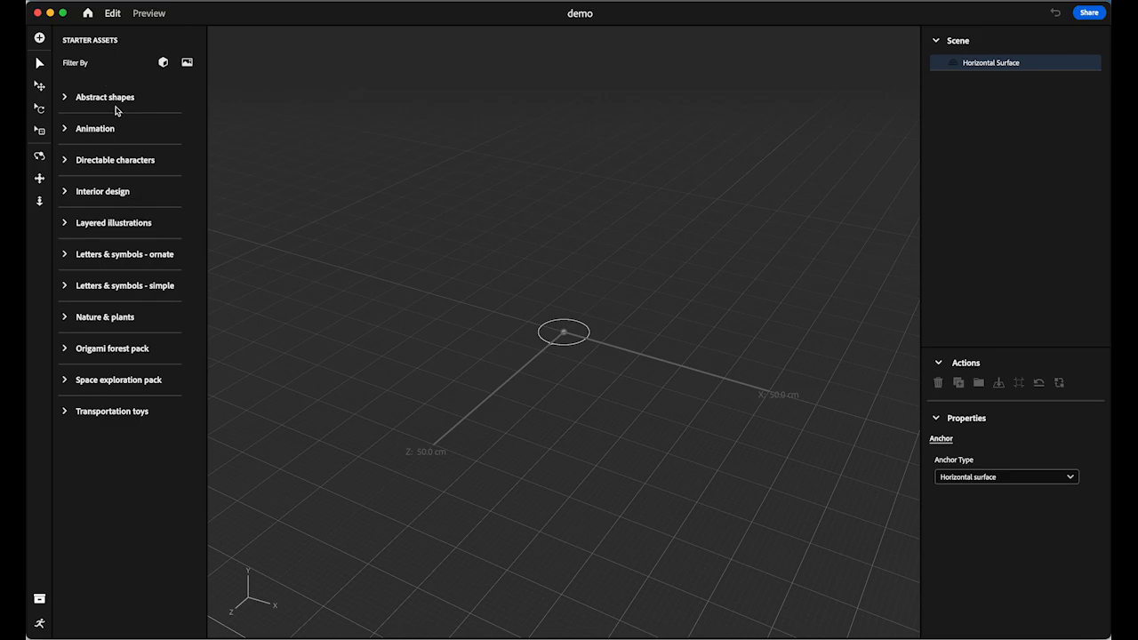
click(64, 98)
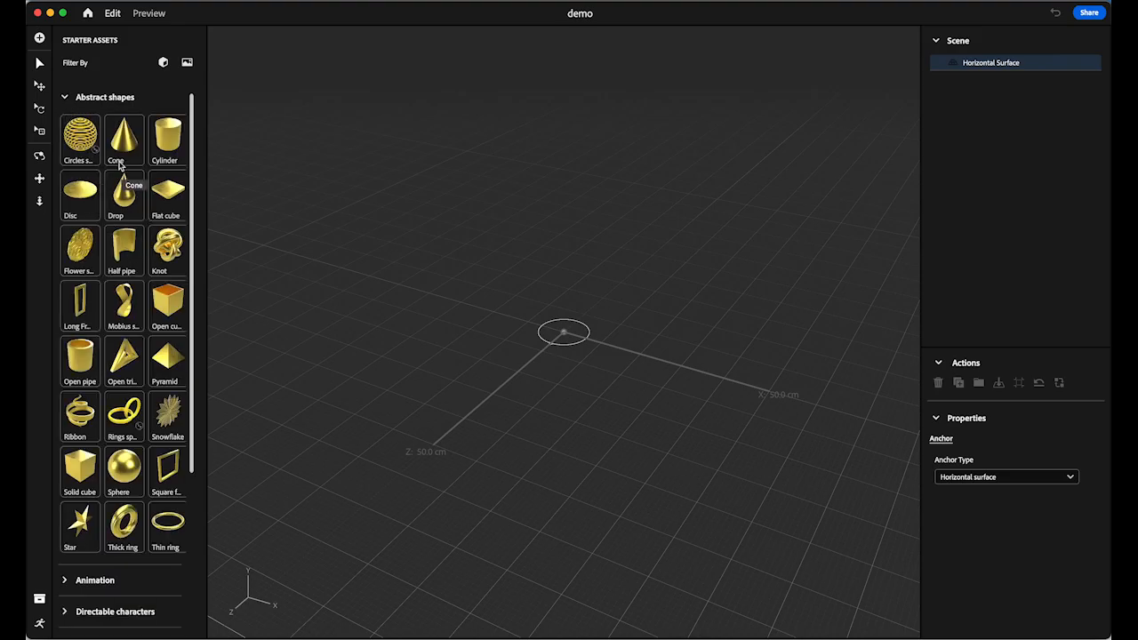
scroll(120, 162, down, 3)
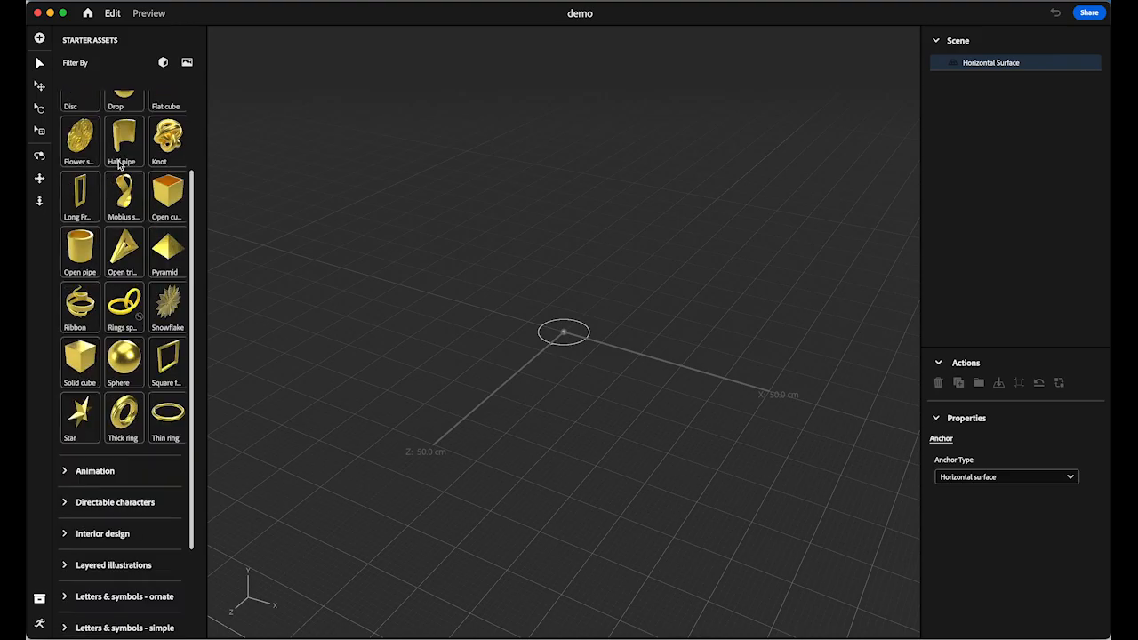
click(64, 472)
scroll(114, 382, down, 2)
scroll(275, 435, down, 2)
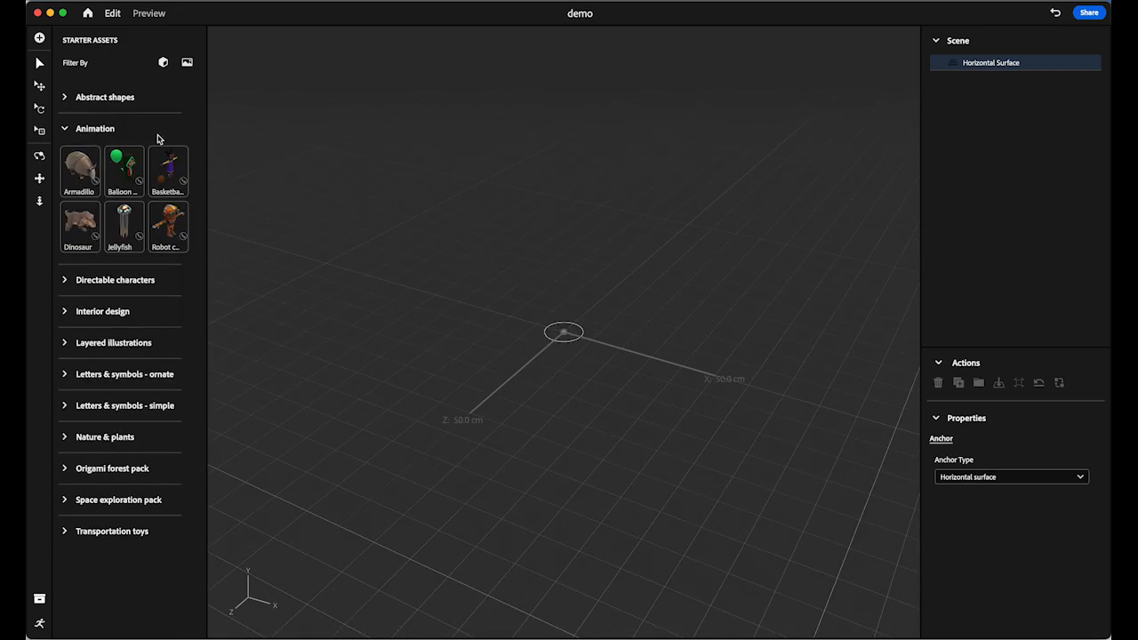
click(67, 130)
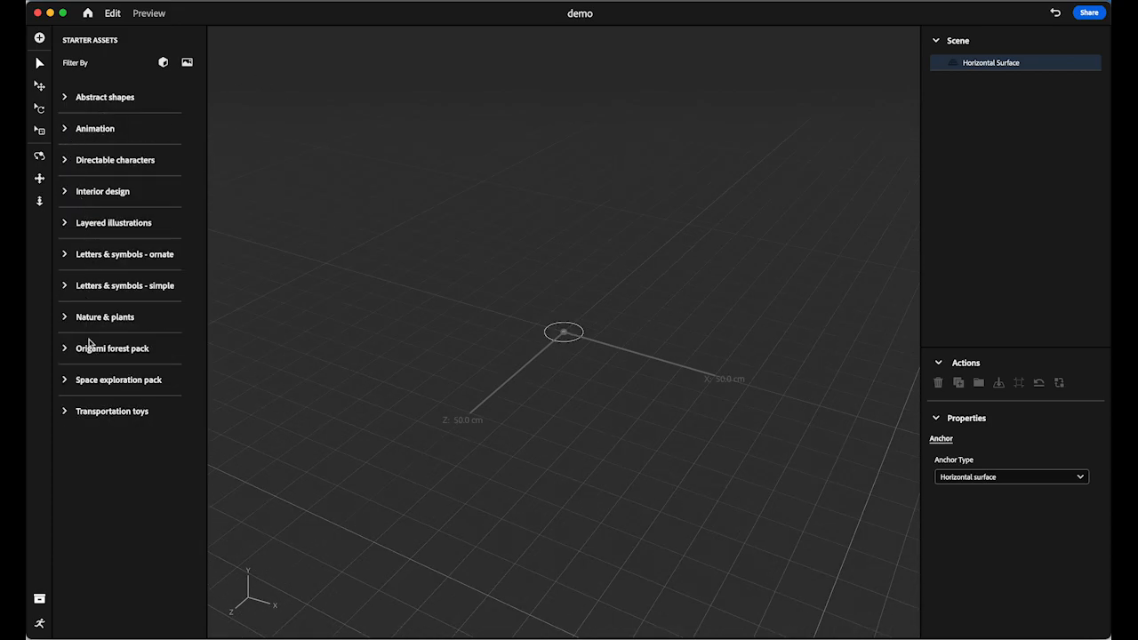
click(65, 192)
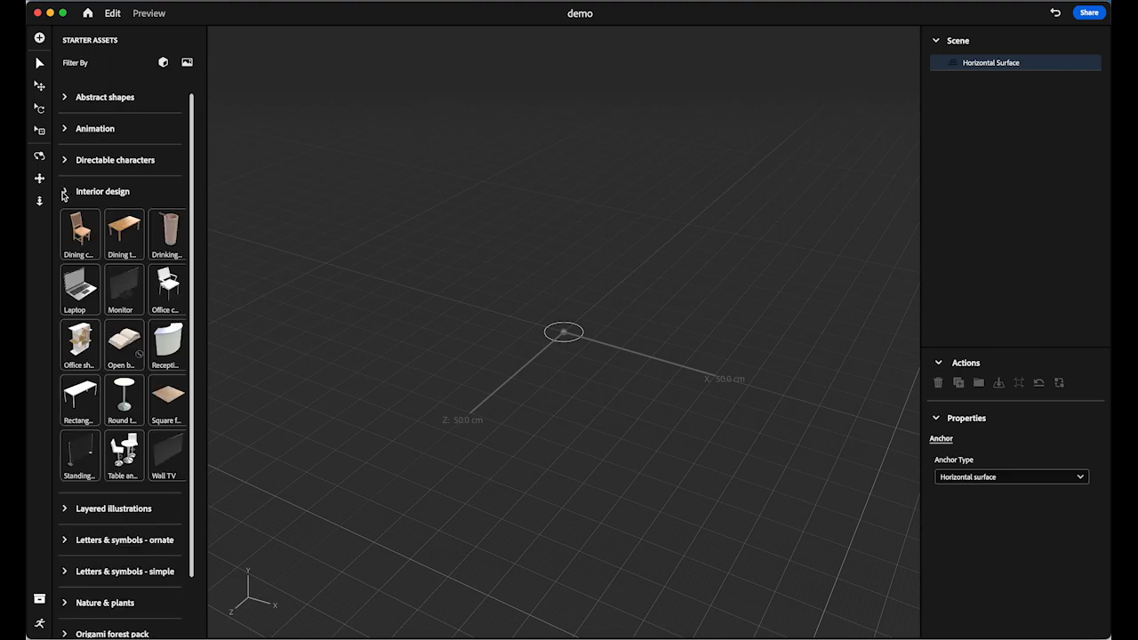
click(64, 192)
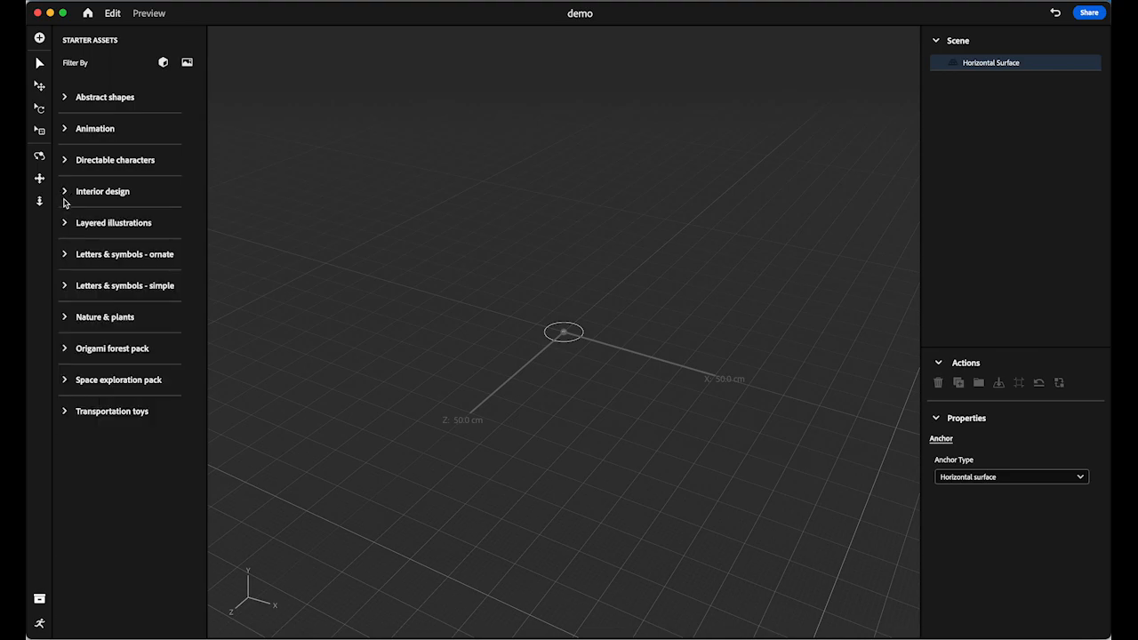
click(65, 255)
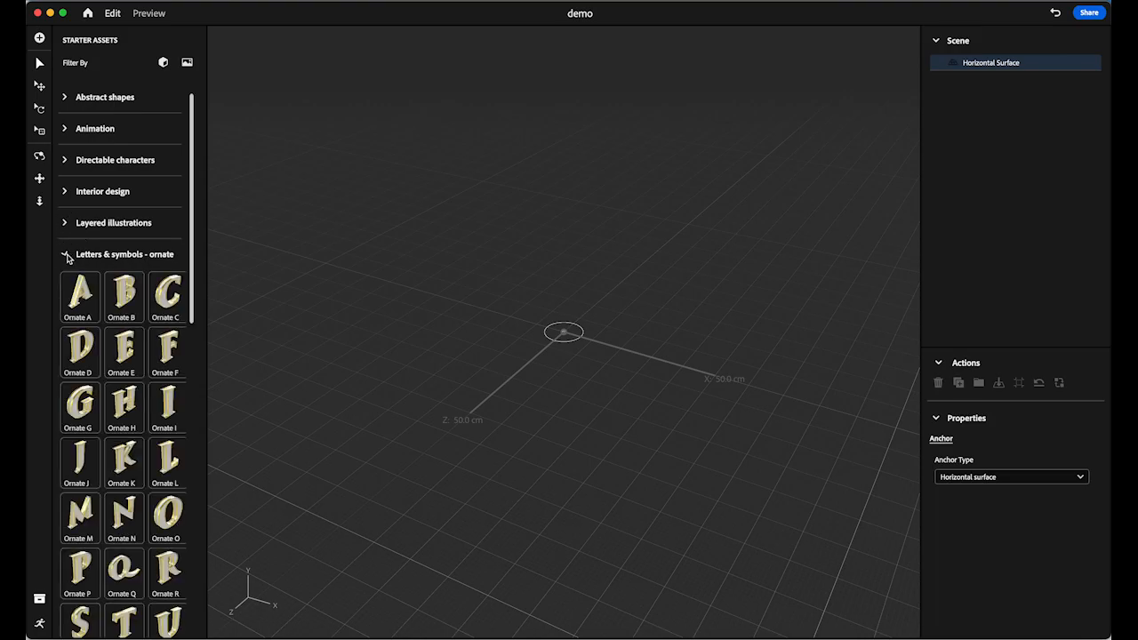
click(66, 255)
click(66, 287)
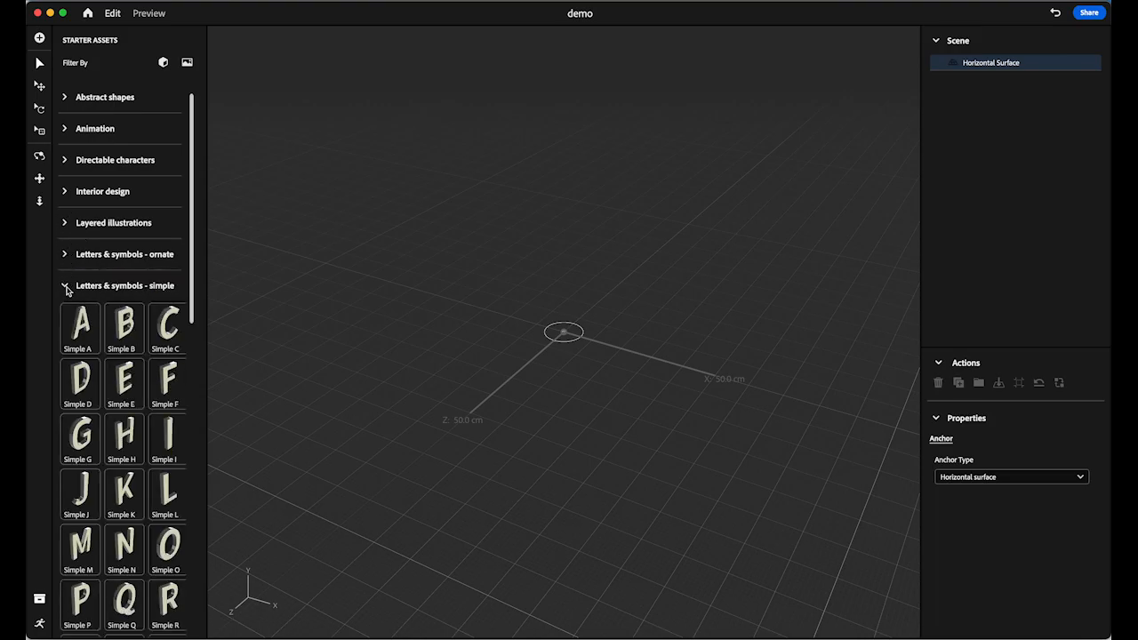
click(67, 289)
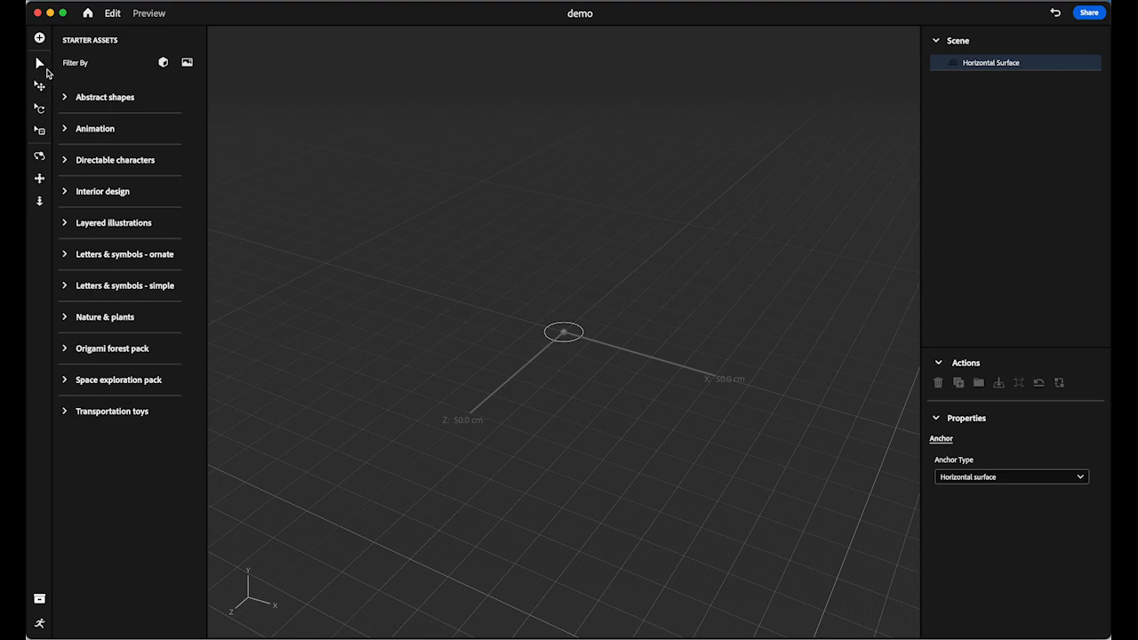
- Place a Solid cube from the Abstract shapes starter assets on the horizontal surface at the scene origin
drag(402, 205, 462, 257)
click(67, 104)
drag(79, 468, 547, 397)
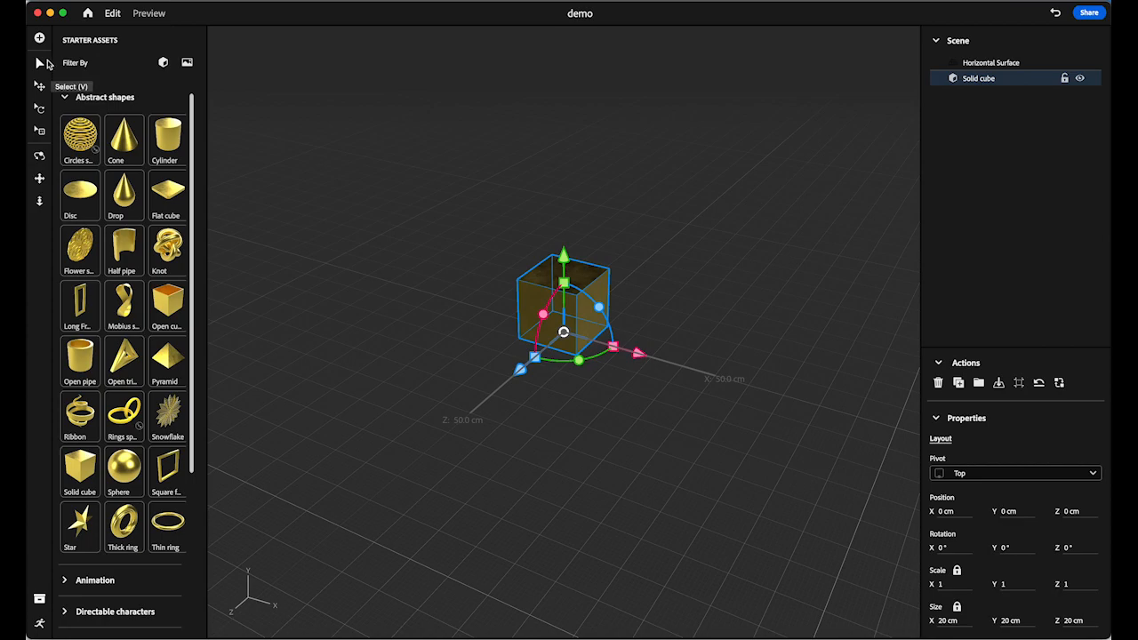
- Raise the solid cube along the Y axis to a position of about 3.74 cm
click(427, 305)
click(548, 310)
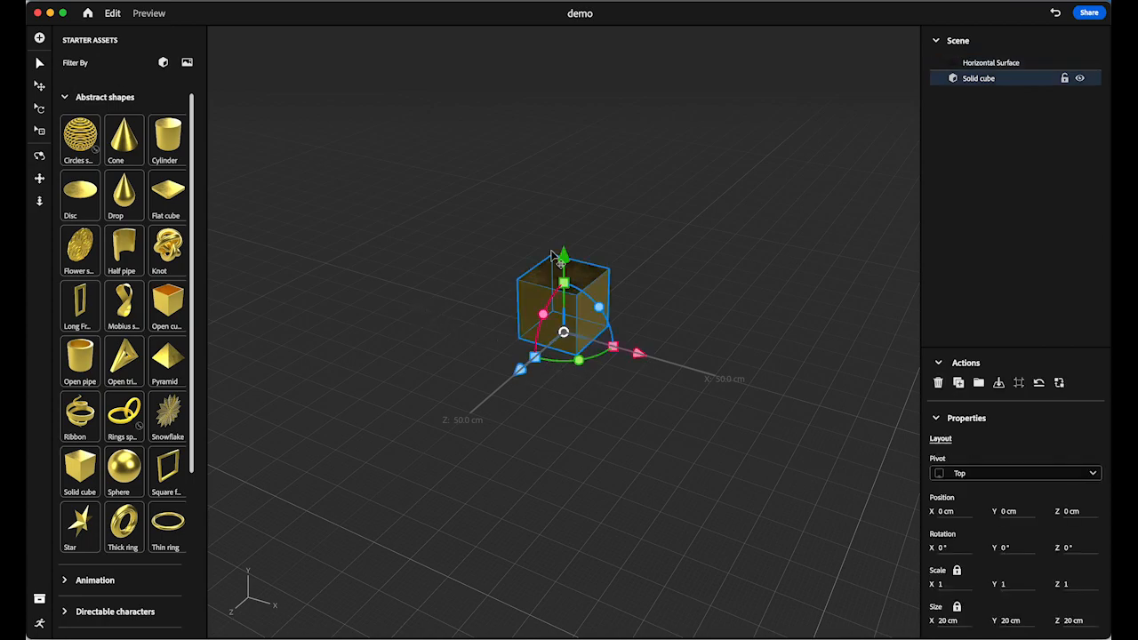
drag(560, 266, 561, 256)
- Try rotating the solid cube about 10° around Z and scaling it uniformly to about 1.5, and undo both changes
drag(599, 295, 615, 338)
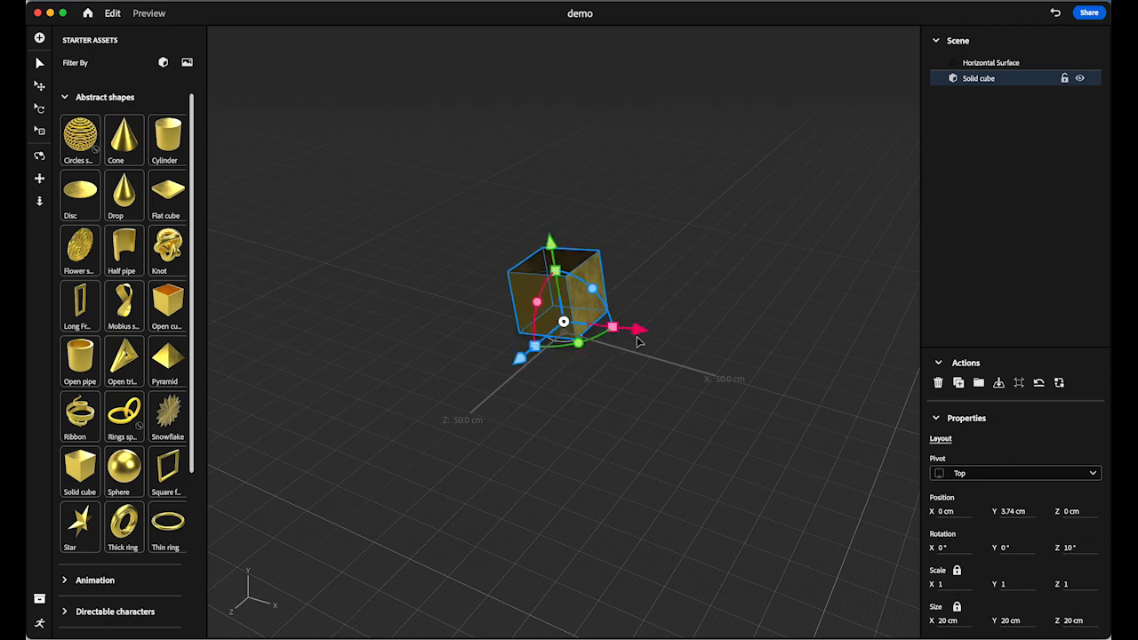
drag(613, 328, 638, 345)
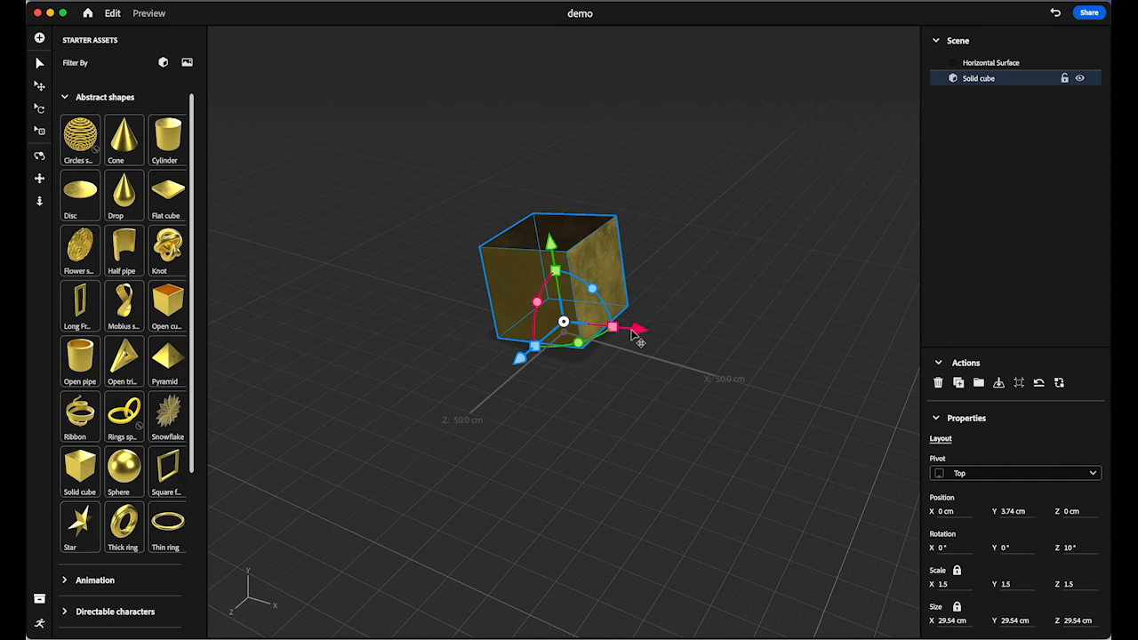
key(super+z)
key(super+z)
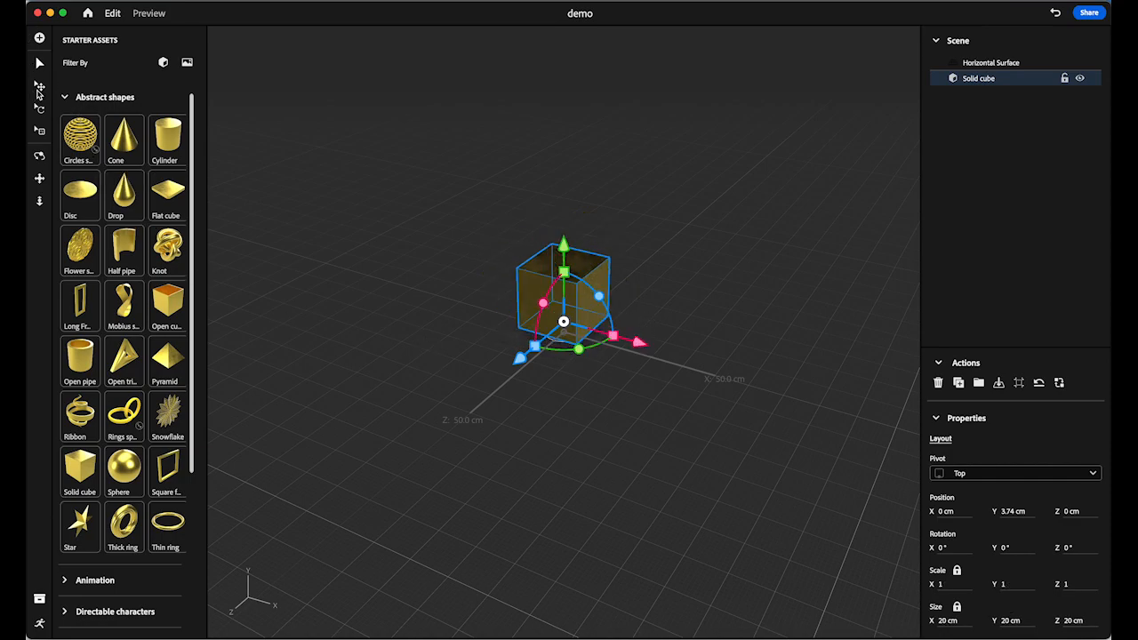
- Examine the Move, Rotate and Scale handles on the solid cube one after another
click(39, 87)
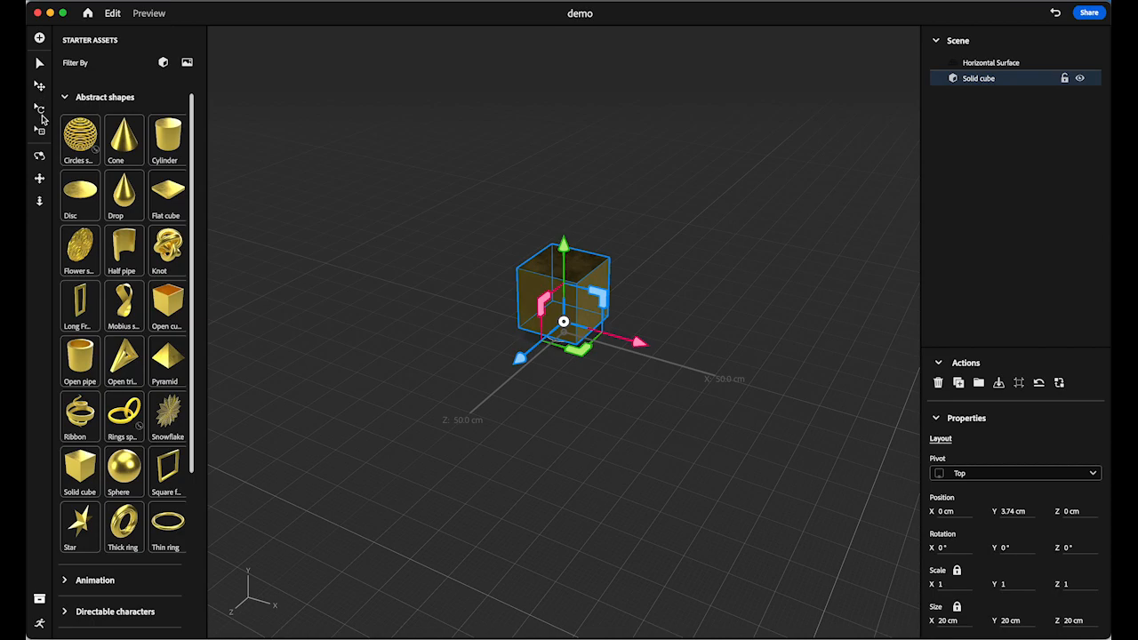
click(40, 110)
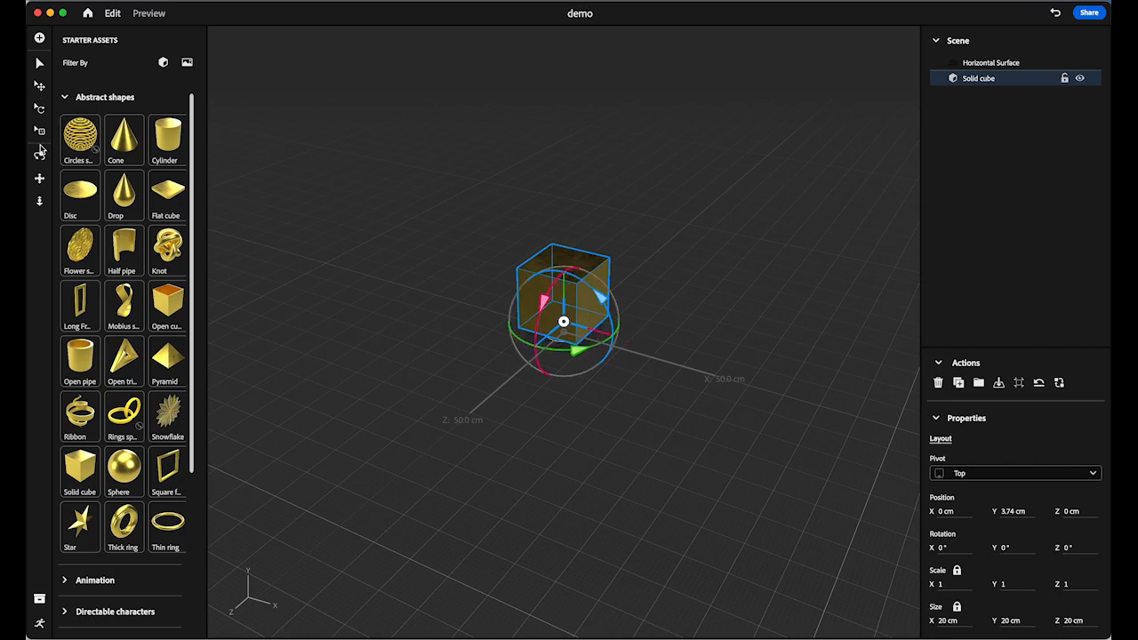
click(40, 133)
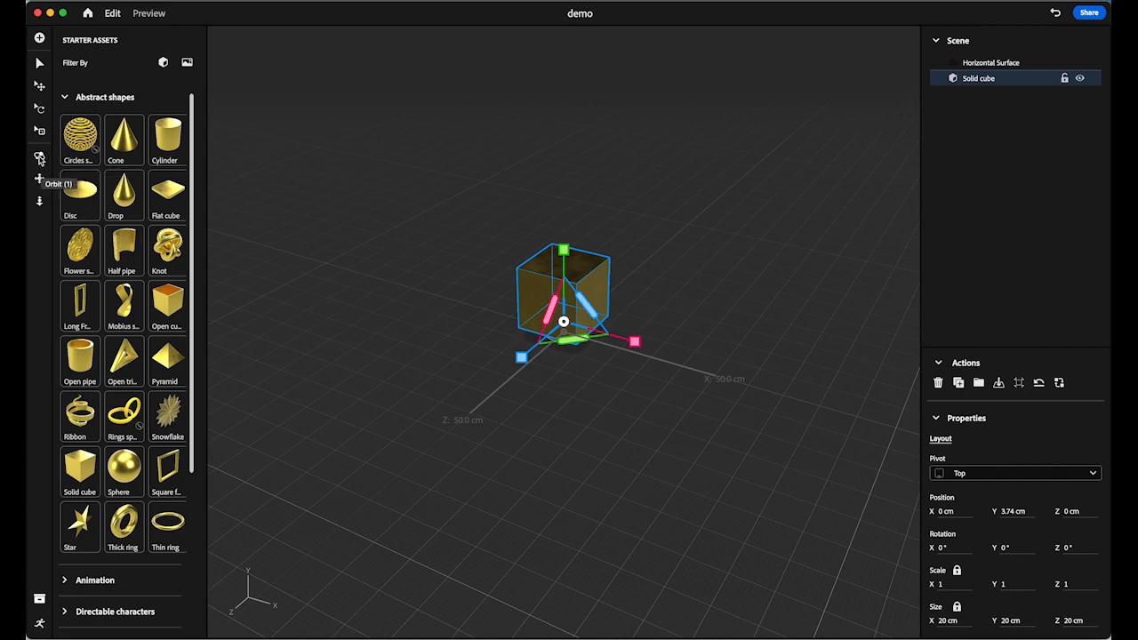
- Inspect the solid cube from other viewpoints with Orbit, Pan and Dolly, and return to the Select tool
click(39, 158)
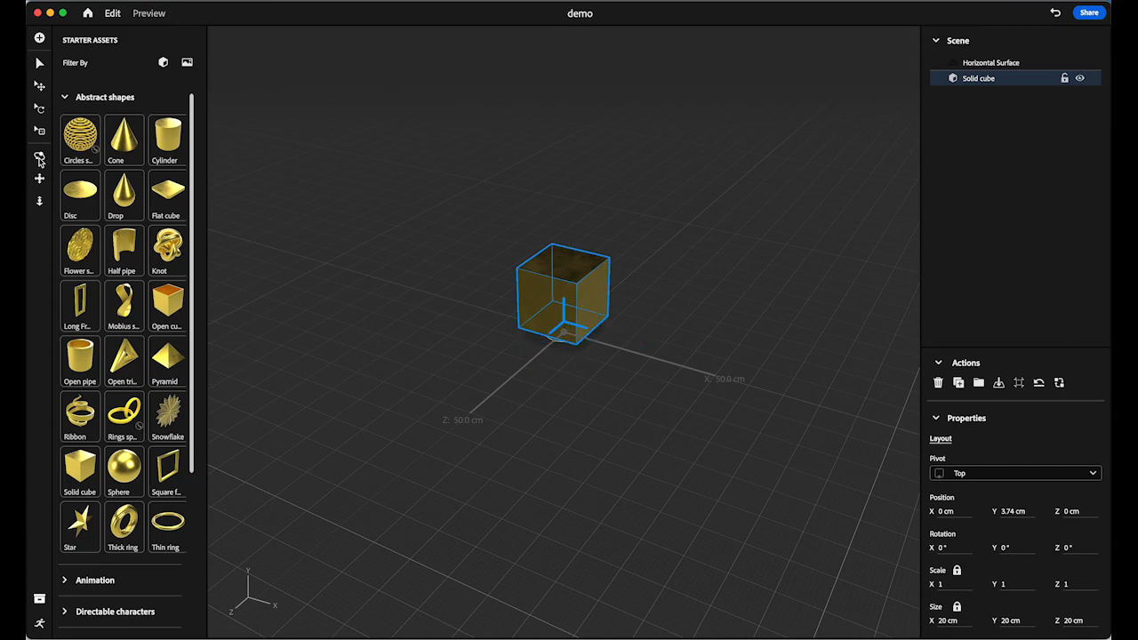
drag(655, 297, 539, 302)
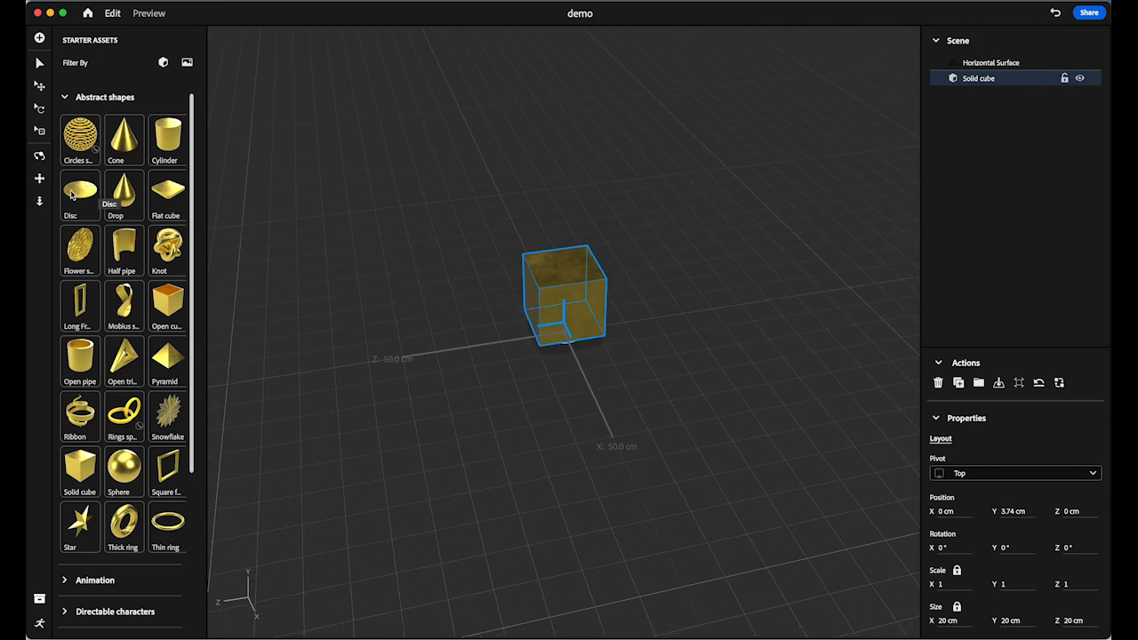
click(40, 179)
drag(485, 265, 416, 267)
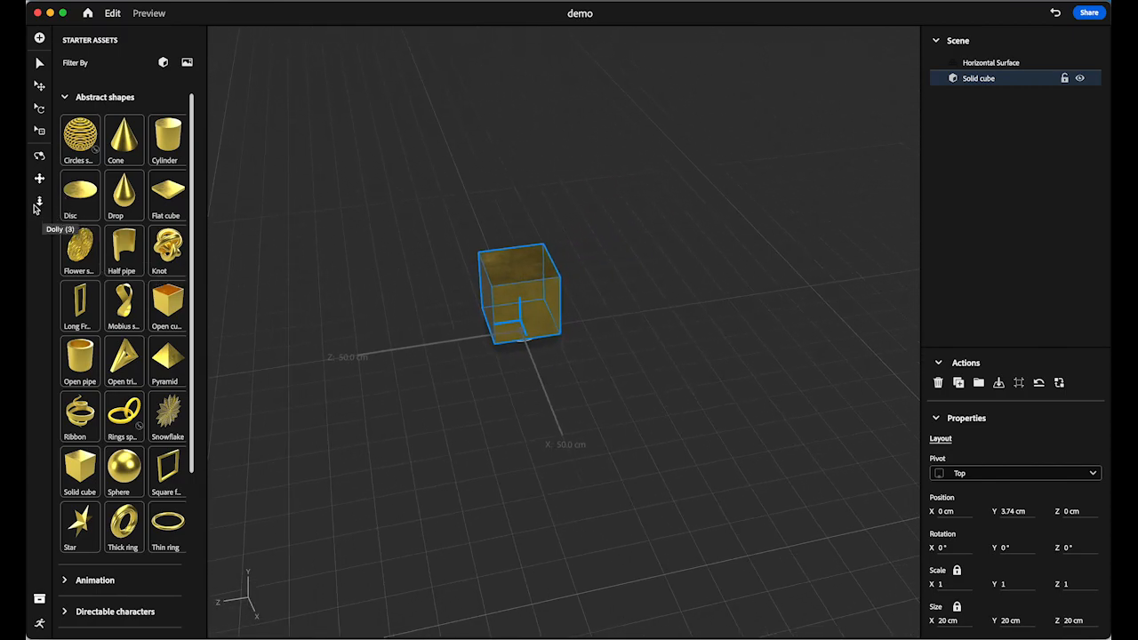
drag(601, 295, 379, 228)
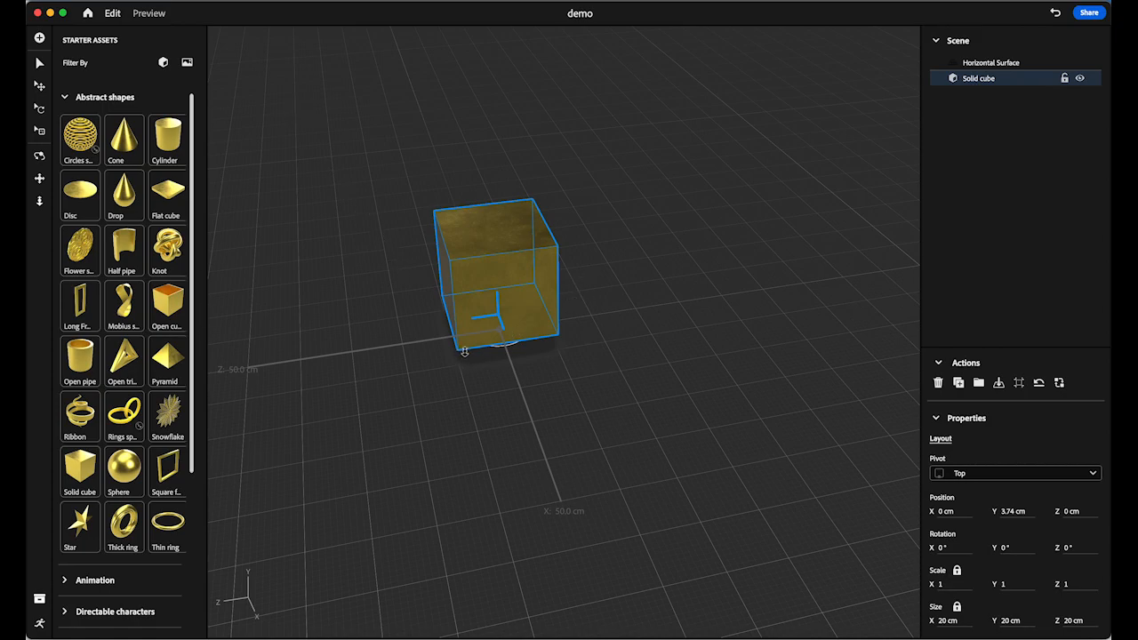
key(v)
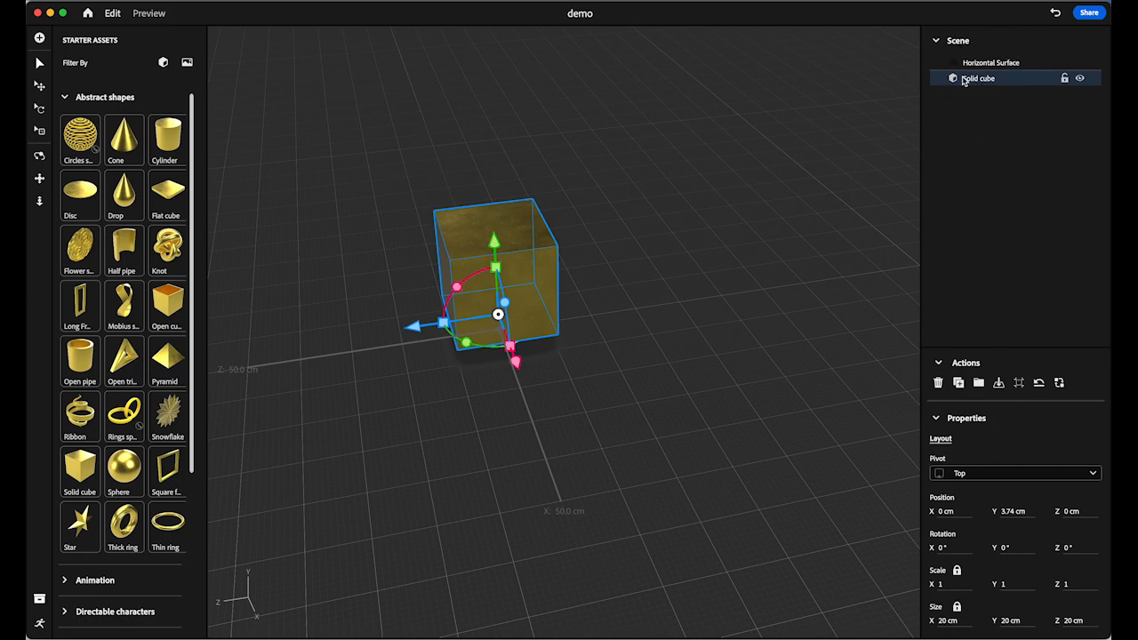
- Rotate the solid cube about 25.5° around the X axis and move it along X to about 5.73 cm
click(971, 65)
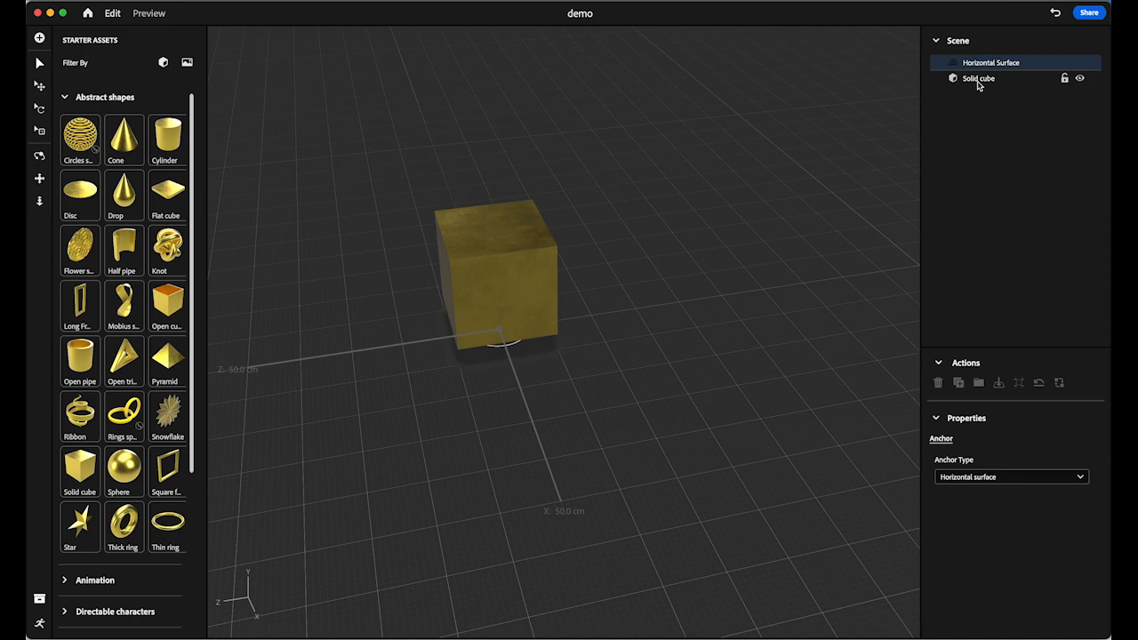
click(979, 82)
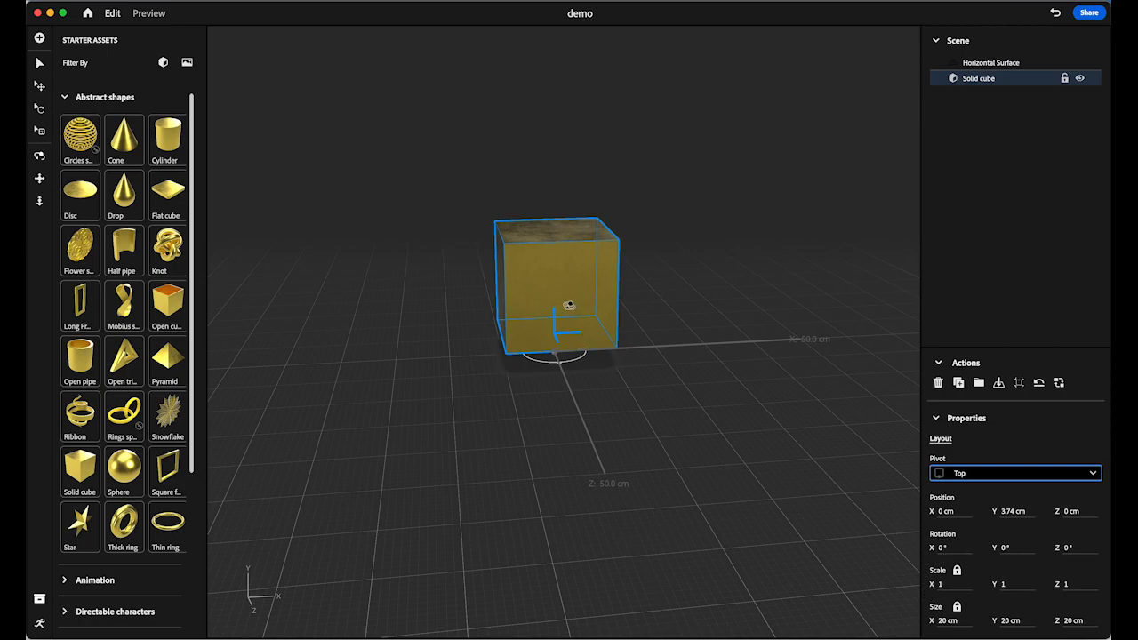
click(39, 111)
drag(562, 331, 563, 354)
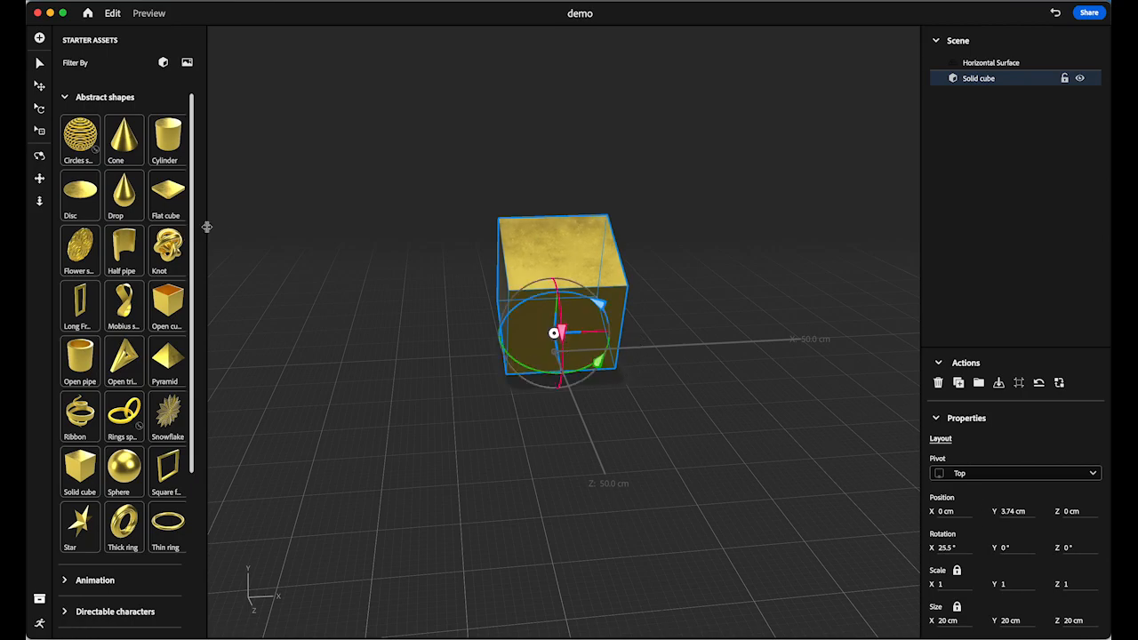
click(40, 85)
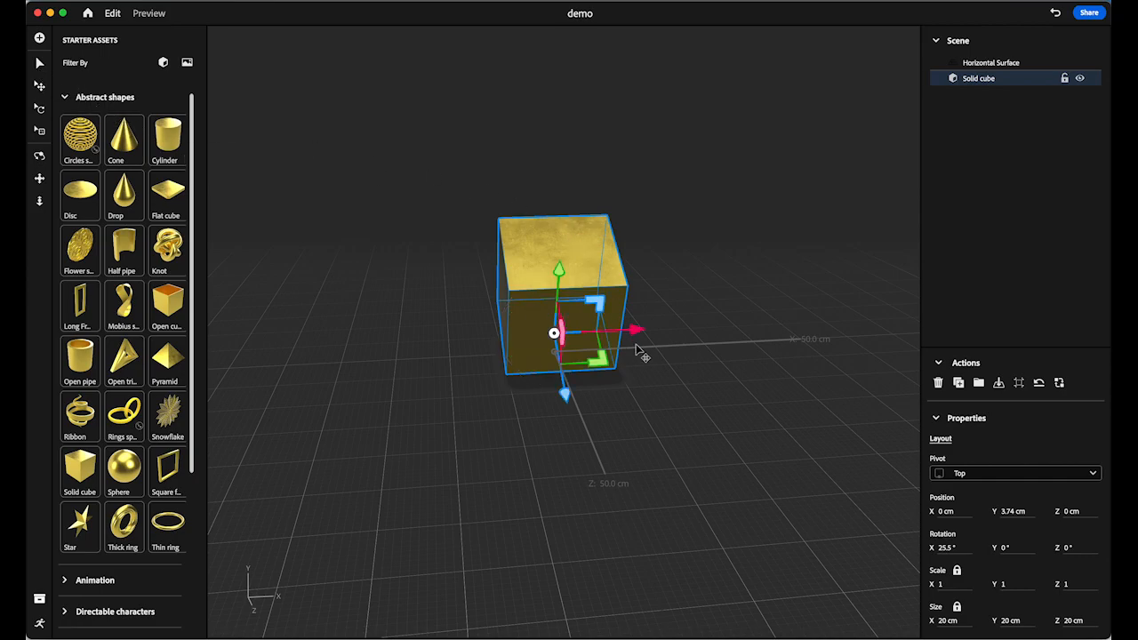
drag(635, 330, 676, 329)
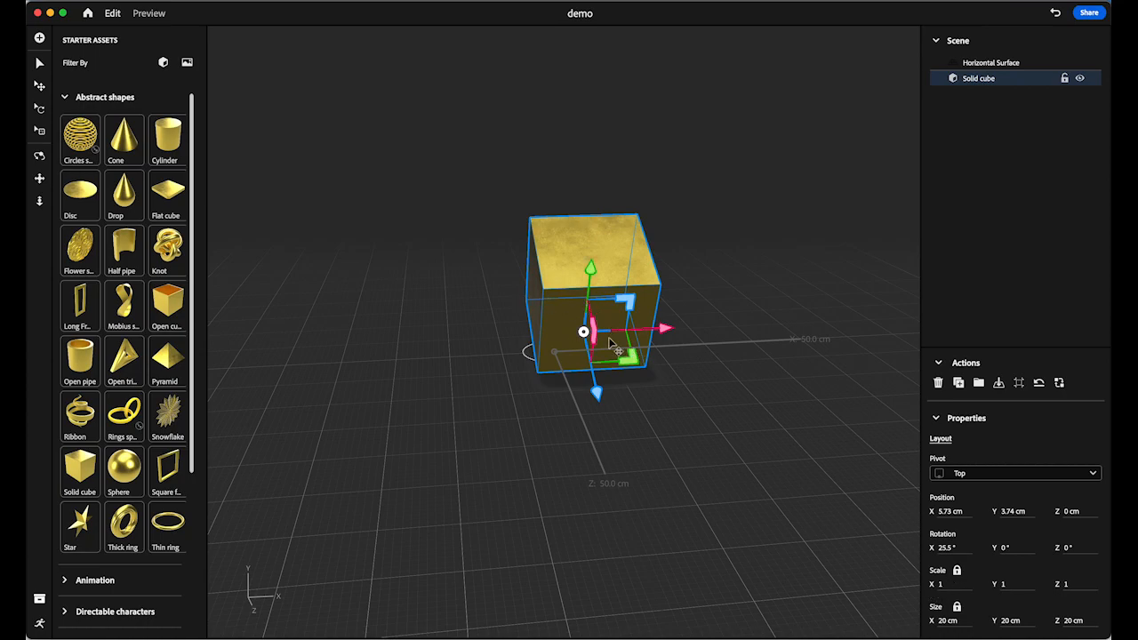
- Enlarge the solid cube and stretch it into a long block, with scale about 5.4 on X, 1.6 on Y and 1.7 on Z
key(r)
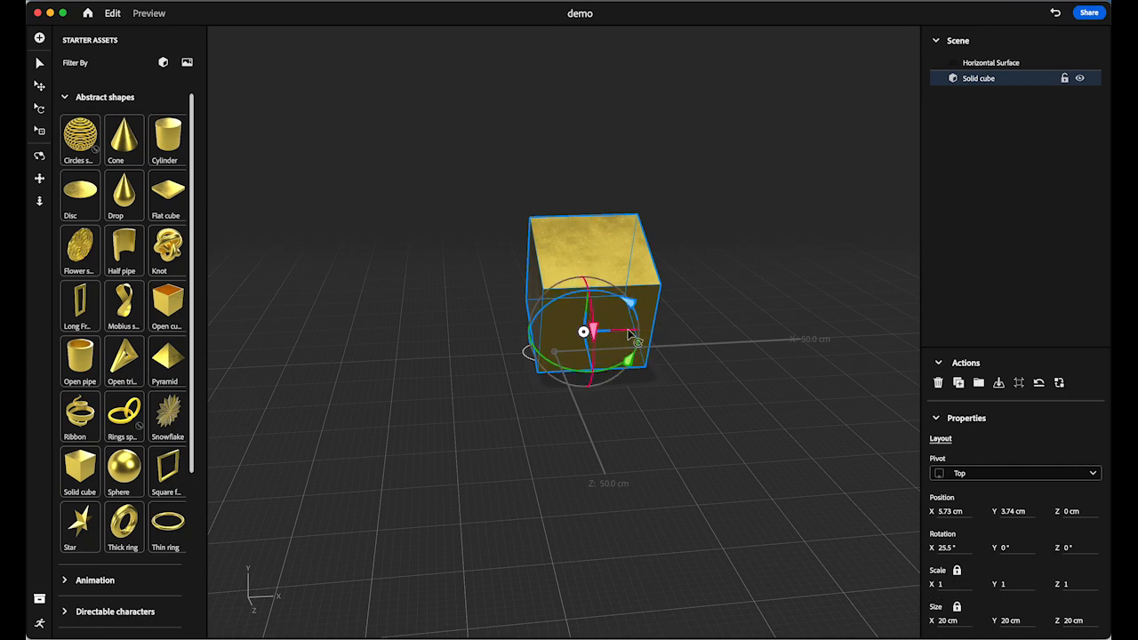
click(39, 129)
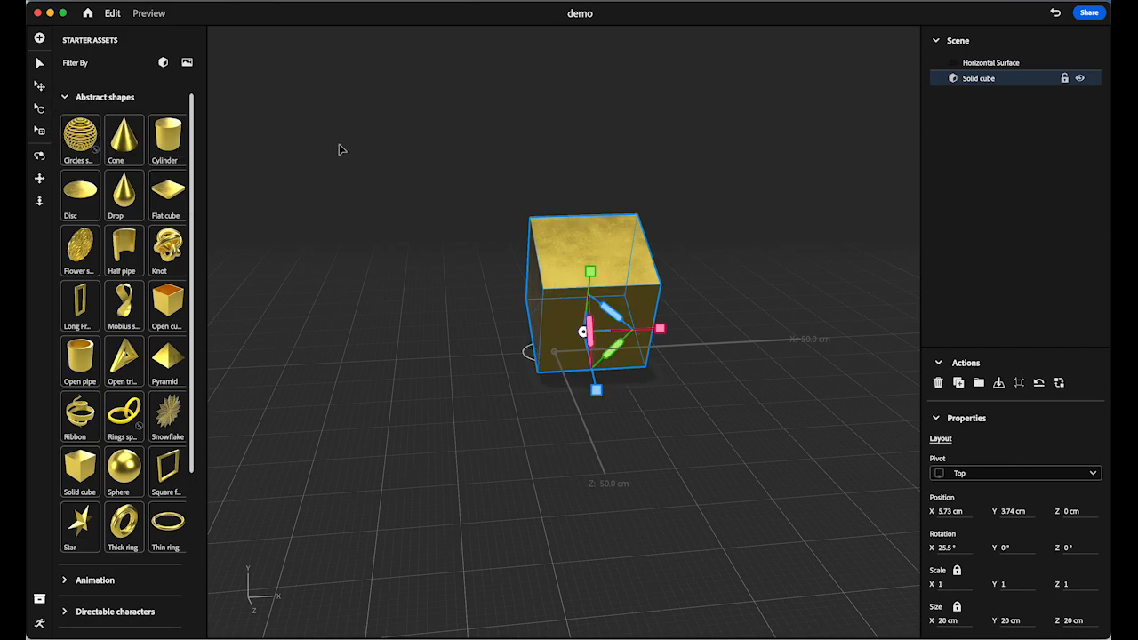
mouse_move(662, 328)
mouse_down()
mouse_move(720, 337)
mouse_move(616, 336)
mouse_move(660, 328)
mouse_up()
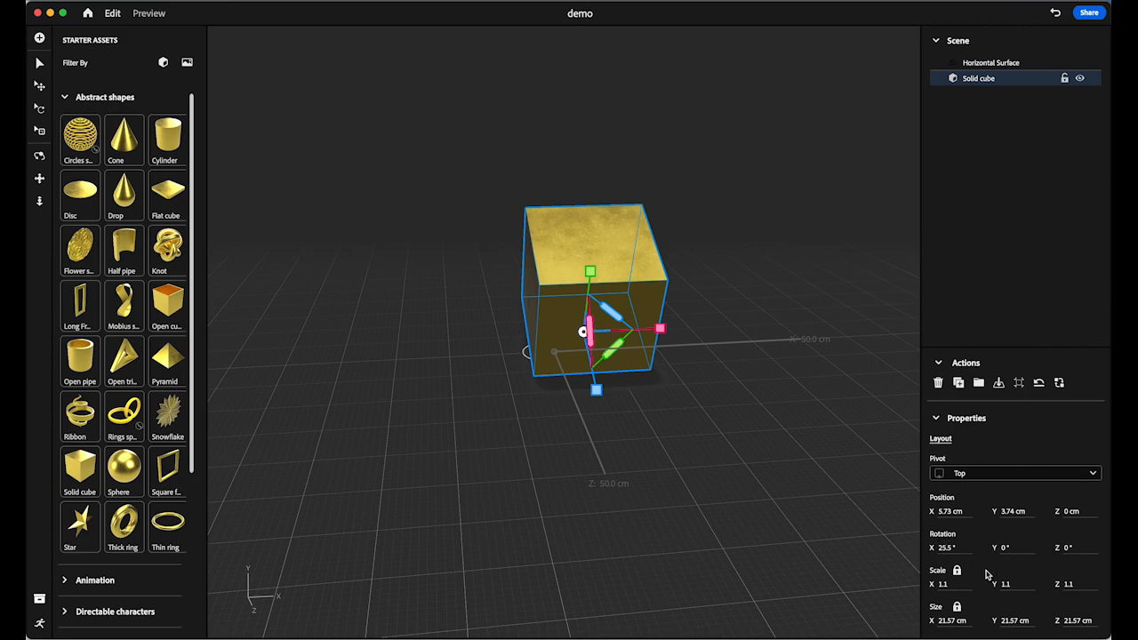
drag(660, 328, 834, 336)
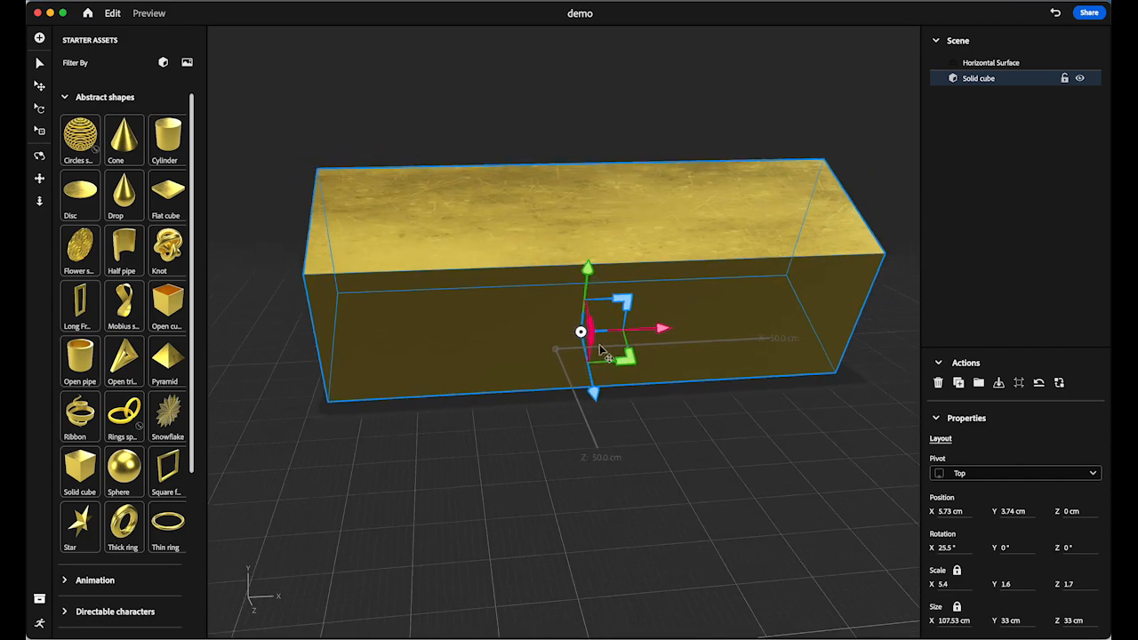
scroll(597, 338, down, 3)
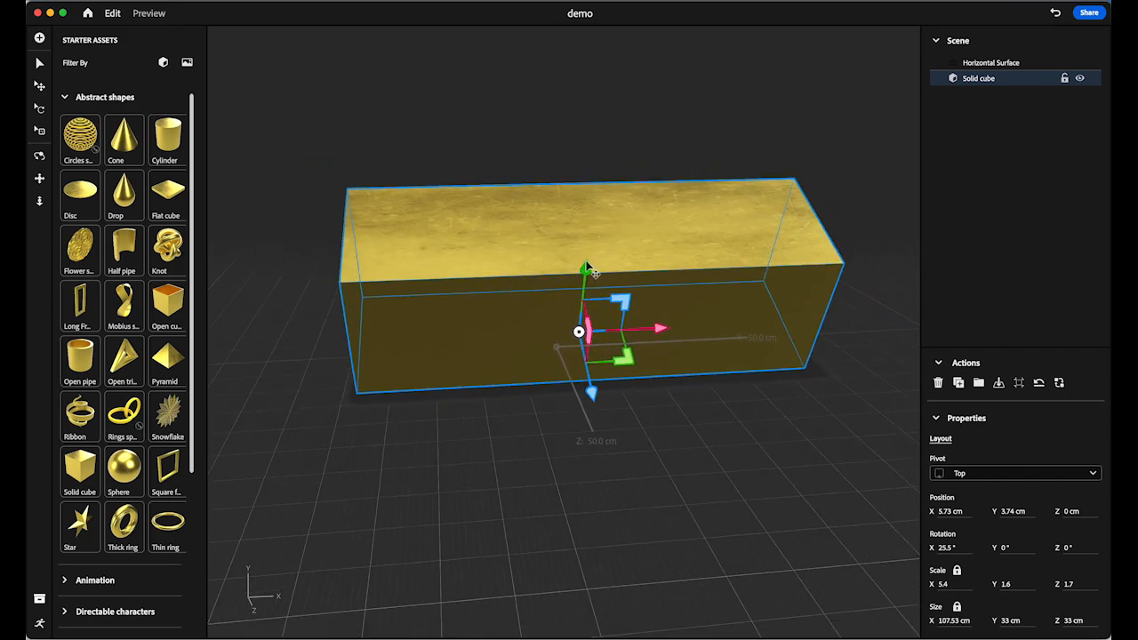
- Raise the stretched solid cube above the surface along its green axis, to about Y 38.04 cm and Z 16.33 cm
scroll(611, 309, down, 2)
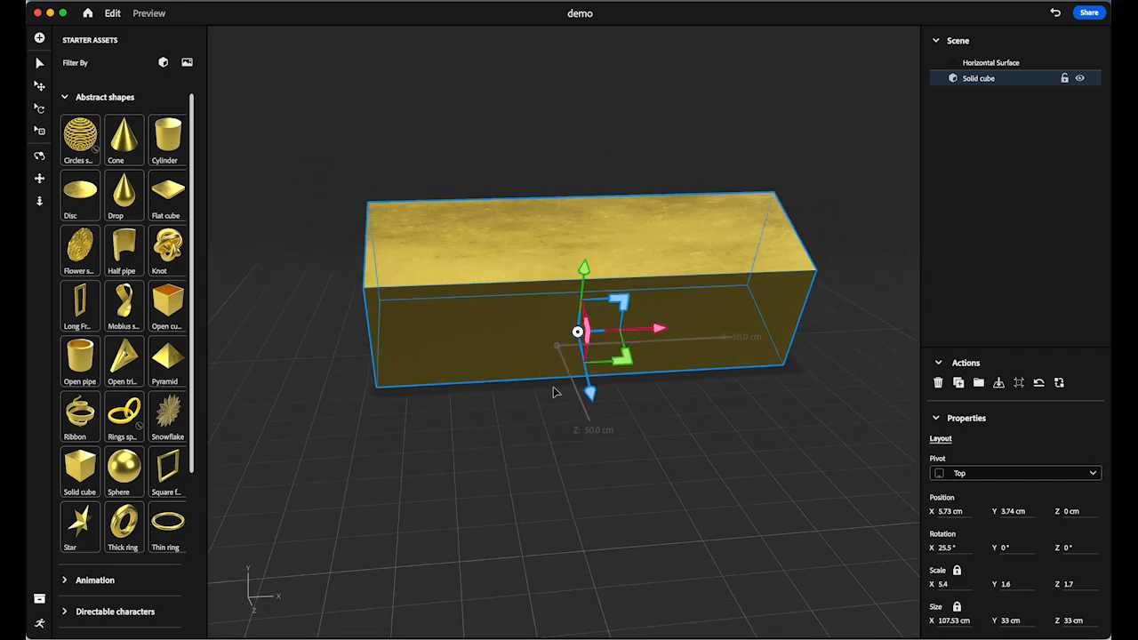
drag(584, 267, 589, 144)
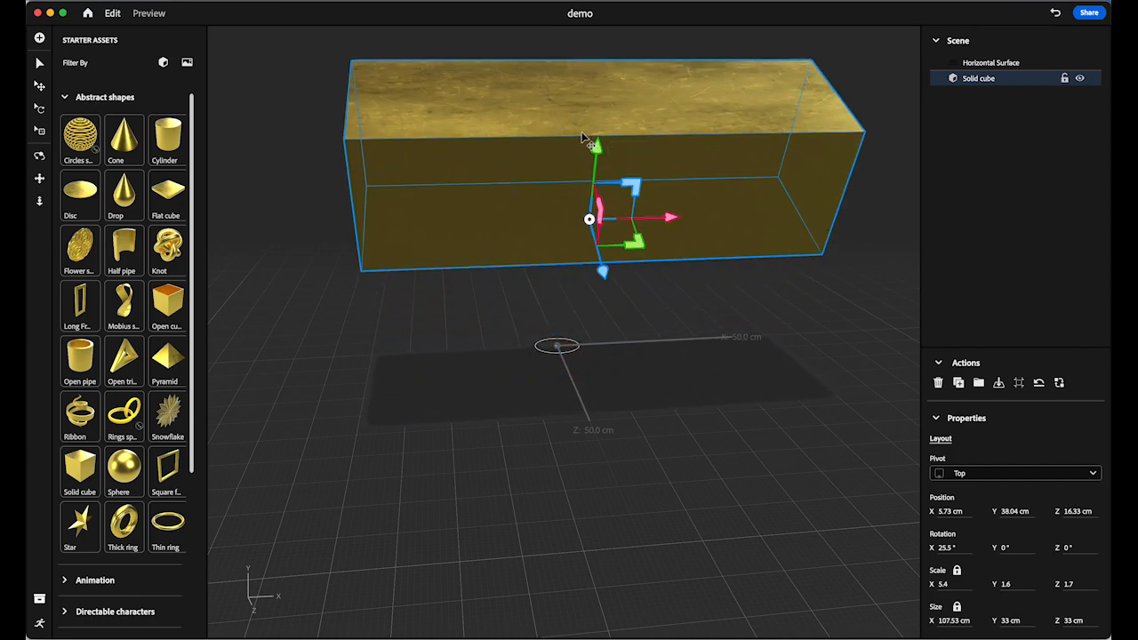
scroll(633, 329, down, 3)
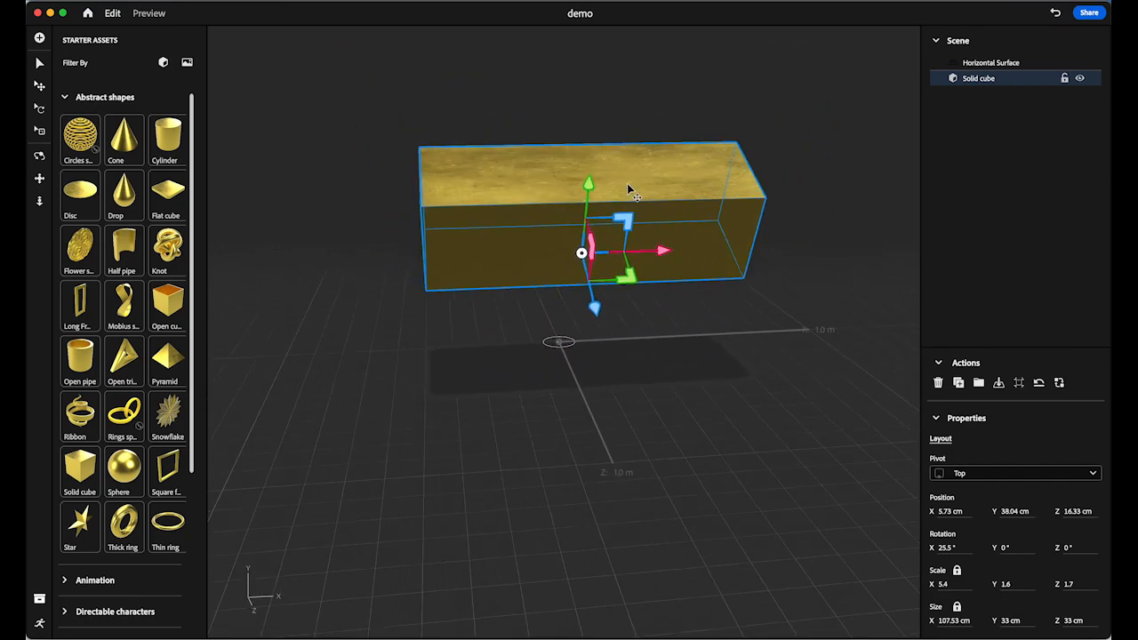
- View the floating block from several angles in Preview mode, and return to Edit mode
drag(663, 294, 704, 279)
click(148, 13)
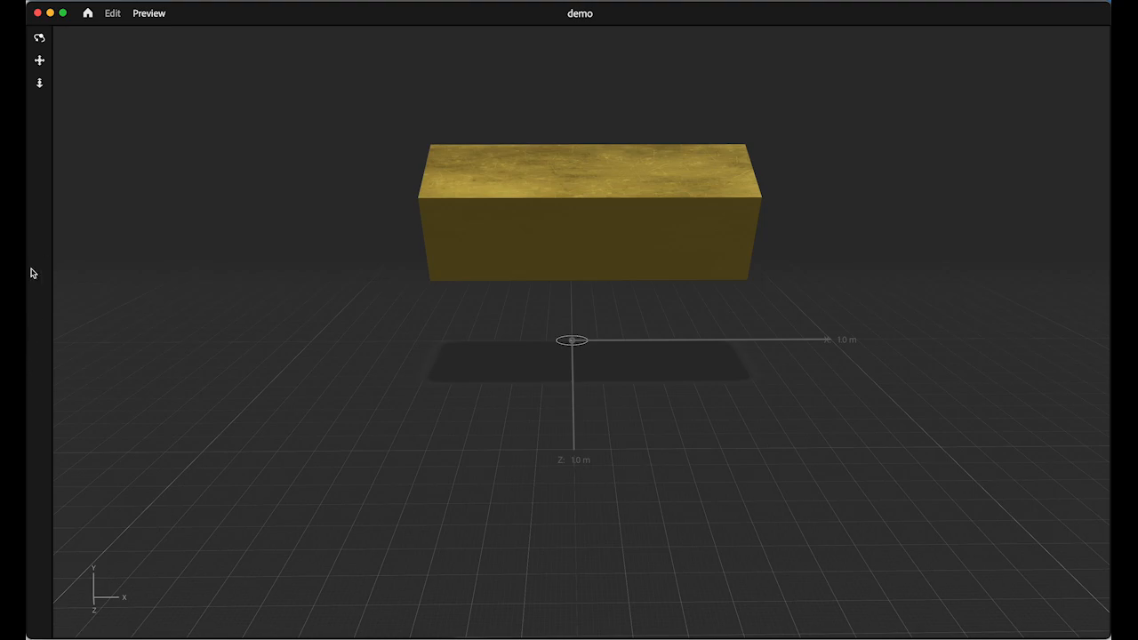
drag(831, 305, 605, 337)
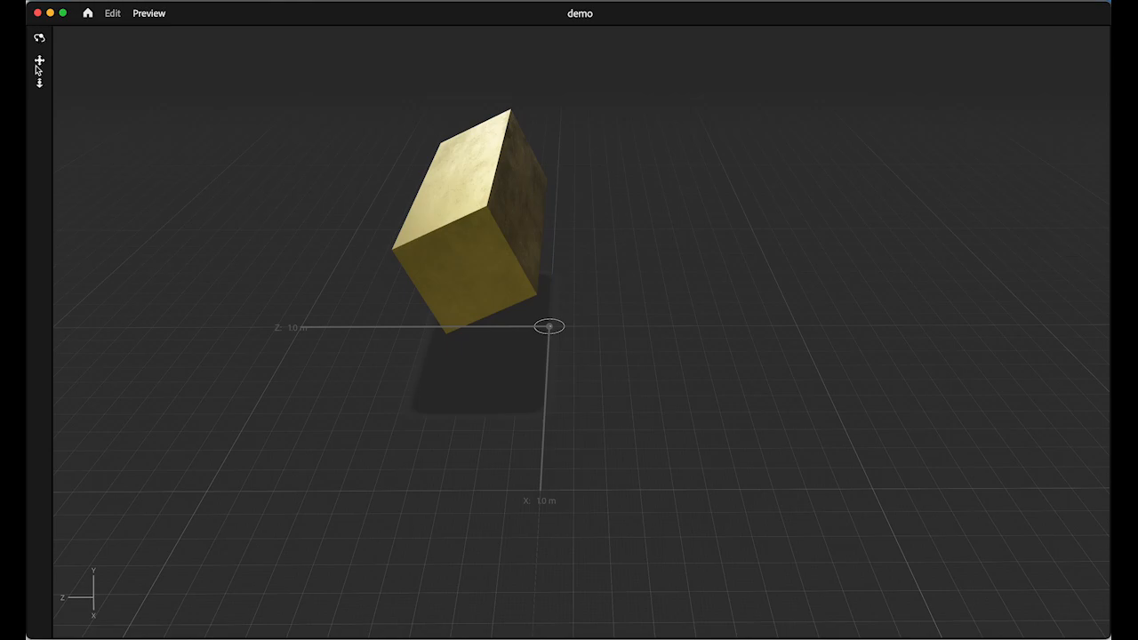
drag(439, 352, 613, 329)
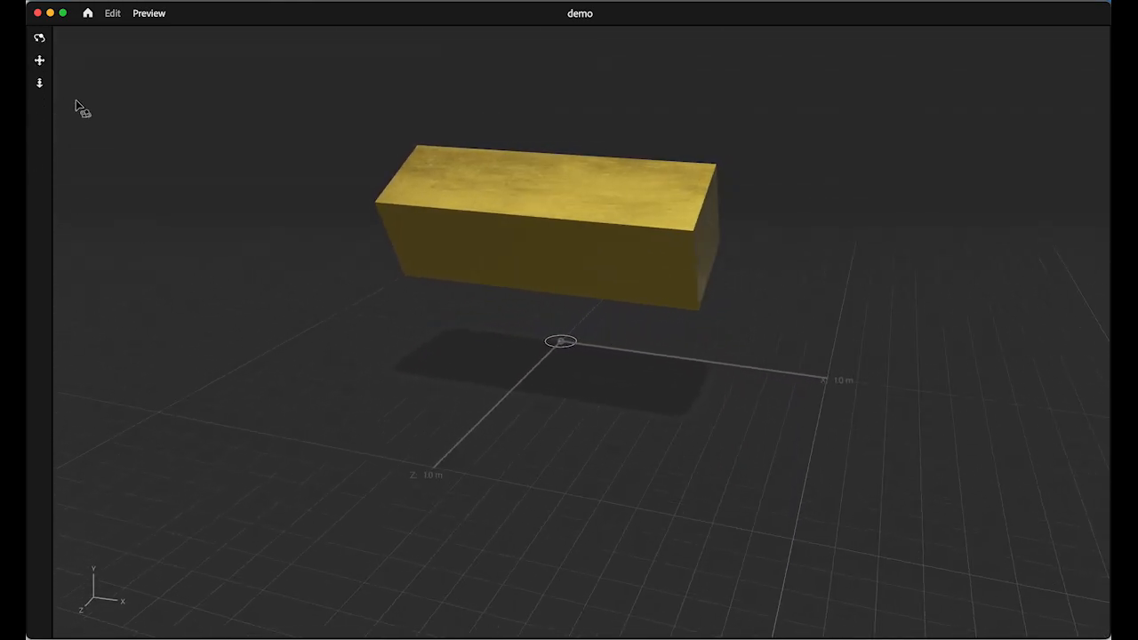
click(113, 15)
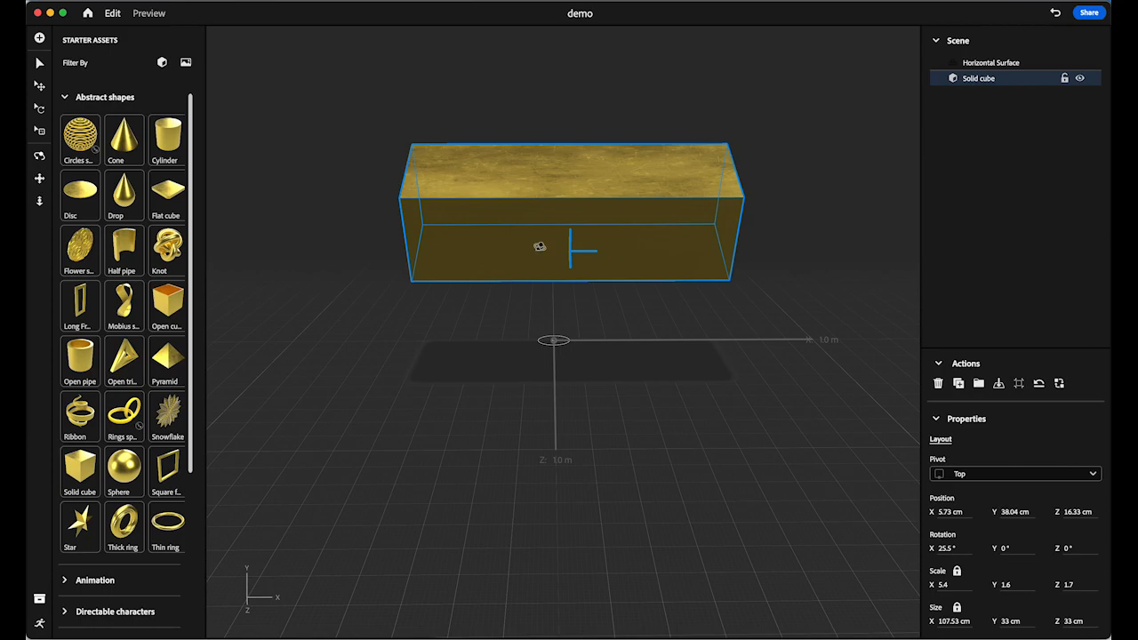
- Cycle the block's transform handles back to Move and raise it to about Y 54.65 cm and Z 24.24 cm
click(549, 171)
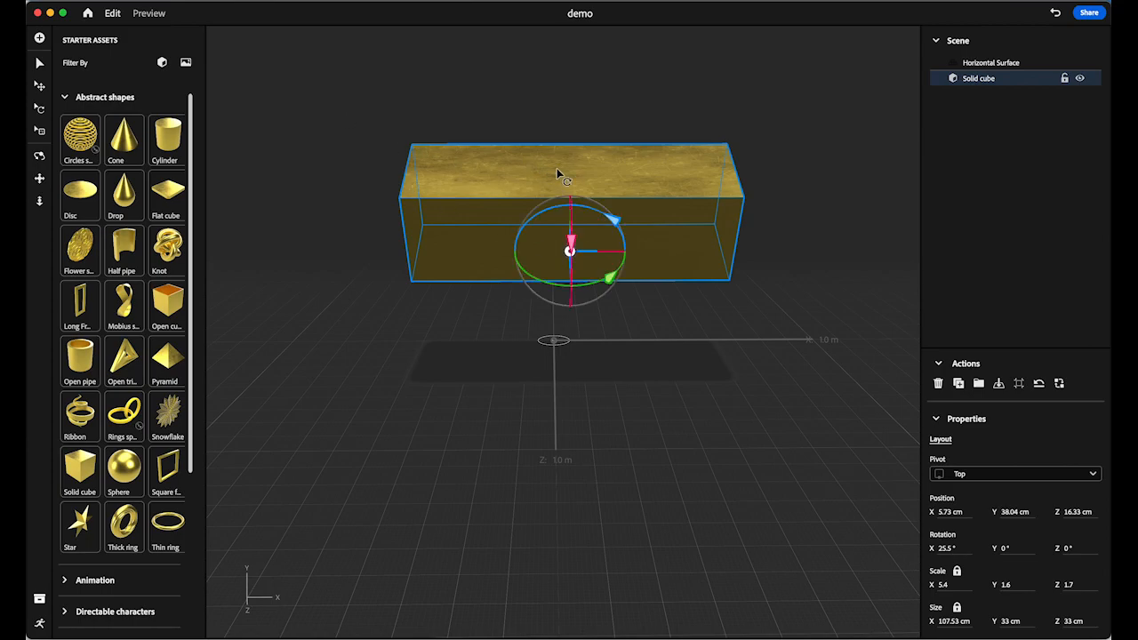
click(556, 212)
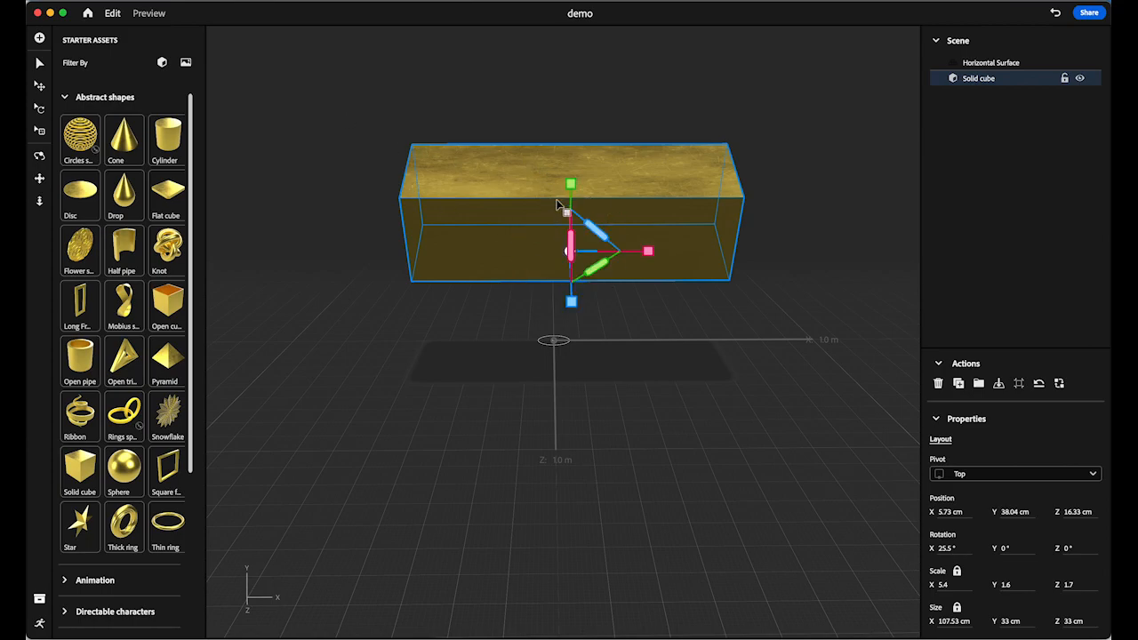
drag(567, 184, 570, 128)
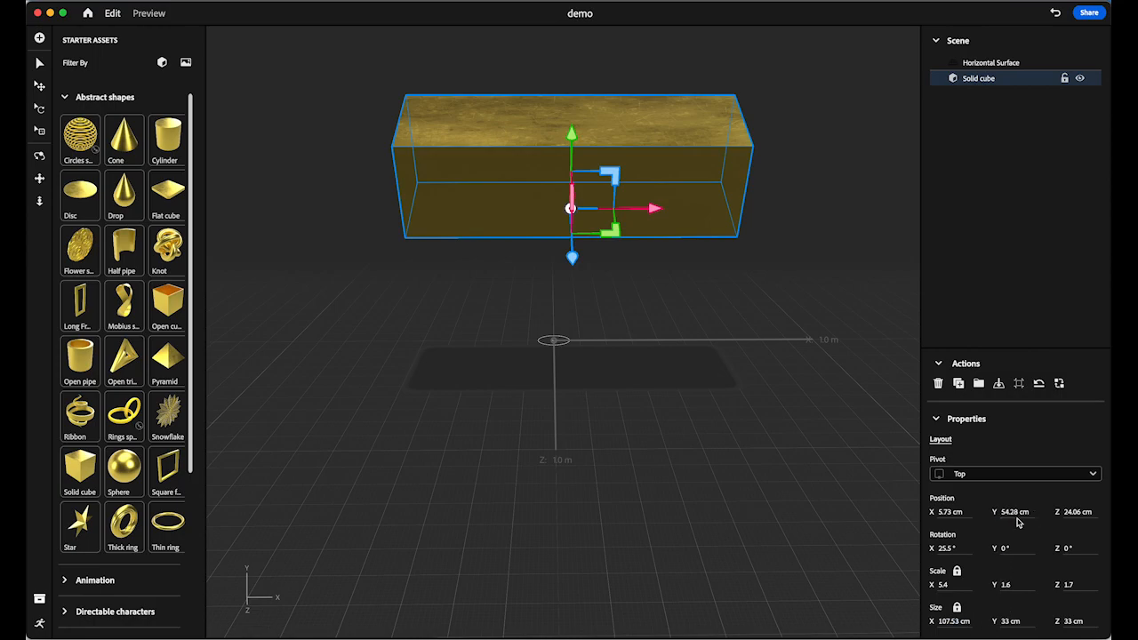
mouse_move(571, 135)
mouse_down()
mouse_move(574, 153)
mouse_move(566, 142)
mouse_up()
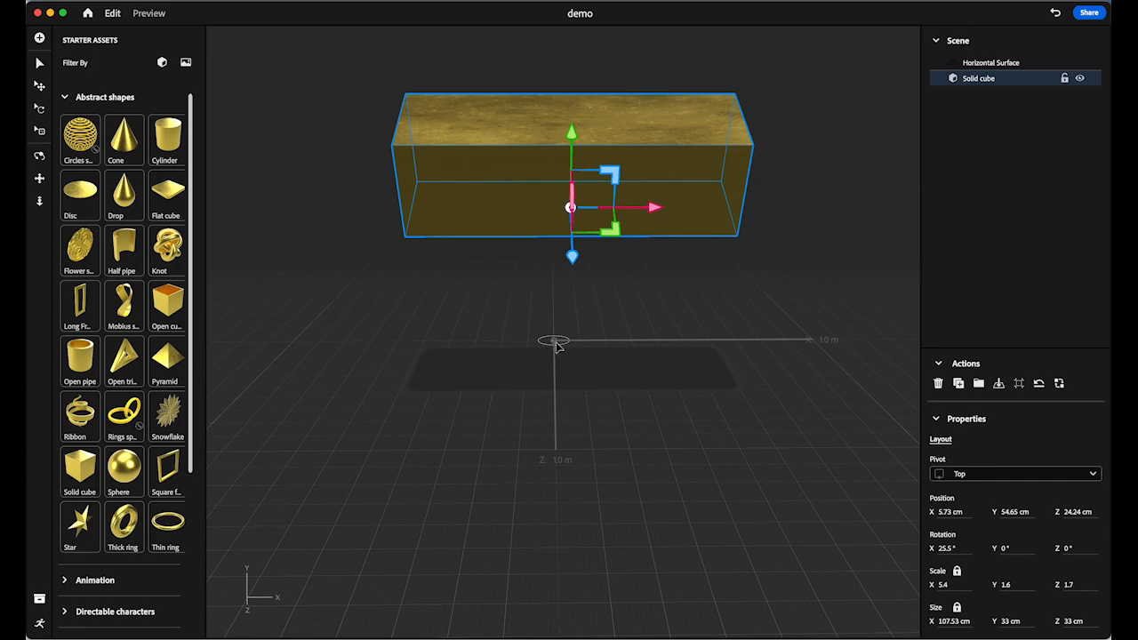
- Examine the Horizontal Surface's anchor properties and the scene in Preview mode, returning to Edit mode with the solid cube selected
click(974, 66)
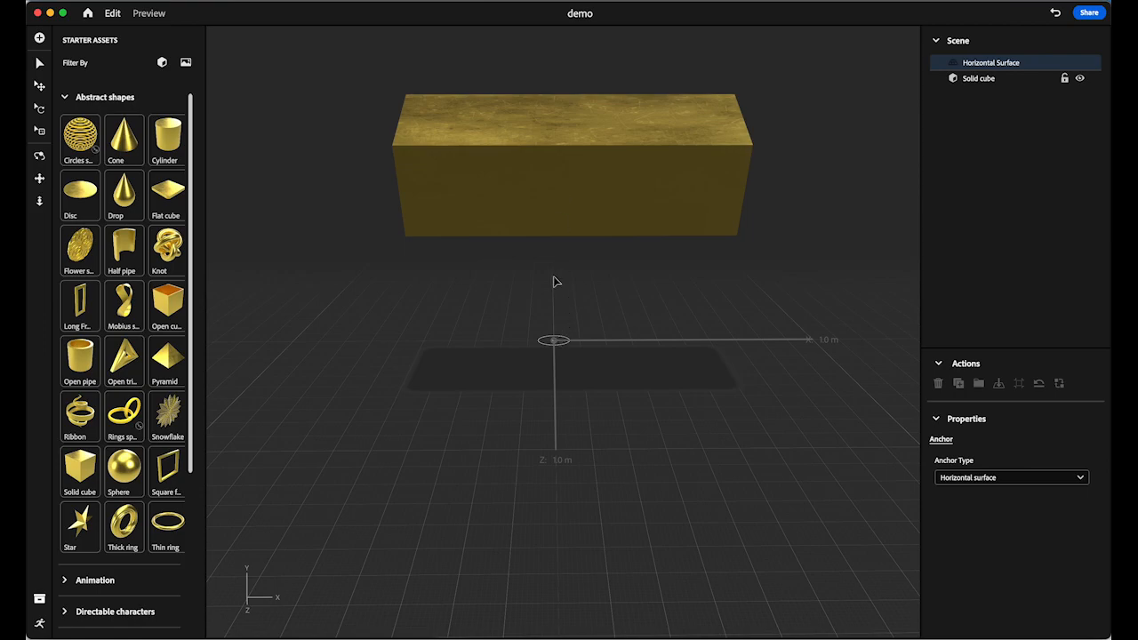
click(603, 141)
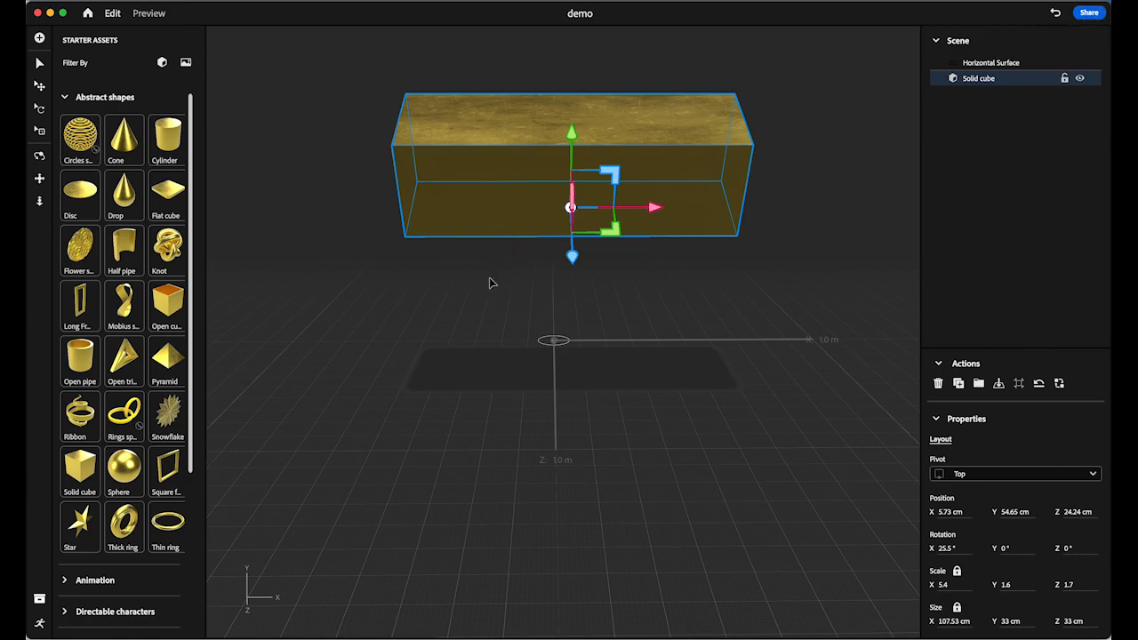
click(150, 12)
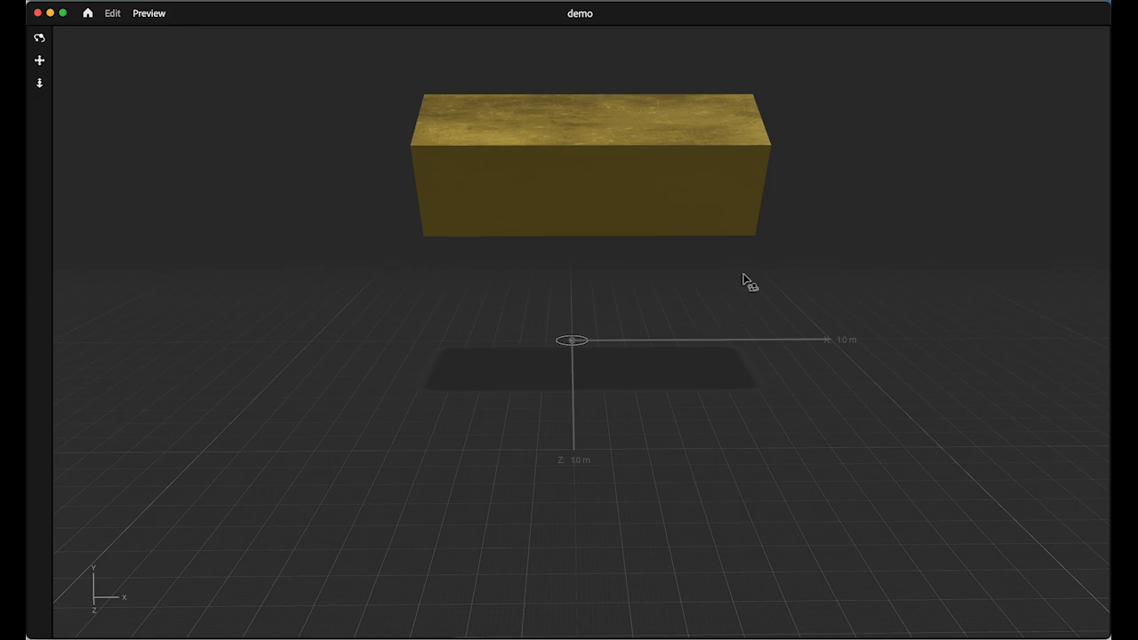
mouse_move(747, 285)
mouse_down()
mouse_move(589, 317)
mouse_move(575, 186)
mouse_move(717, 322)
mouse_move(827, 289)
mouse_move(729, 263)
mouse_move(647, 308)
mouse_move(729, 285)
mouse_up()
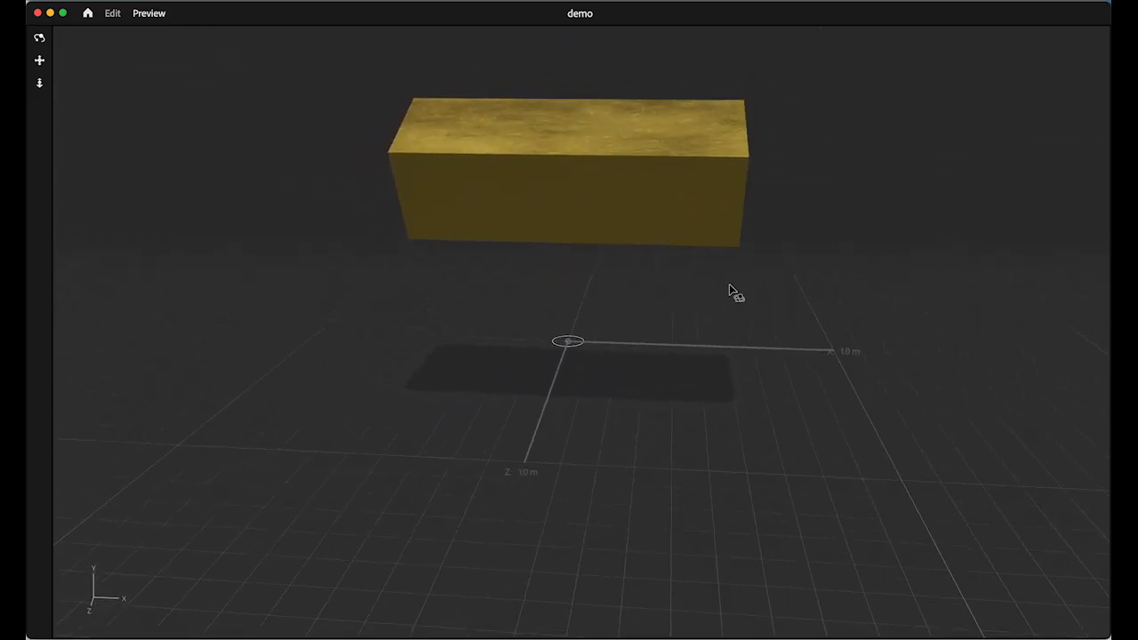
click(112, 13)
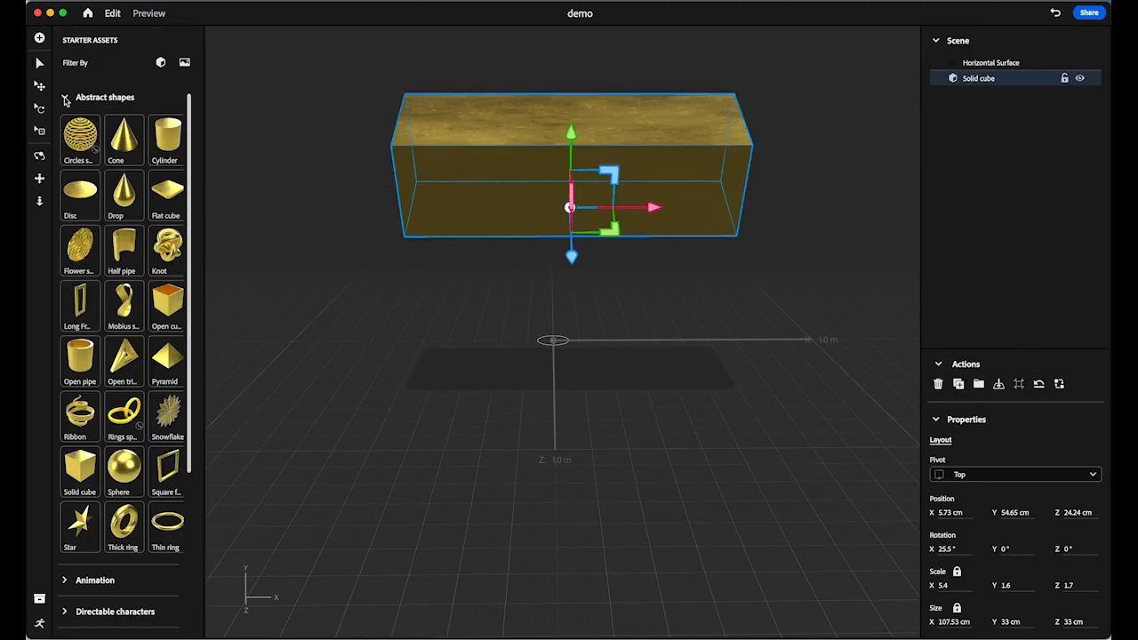
- Collapse the Abstract shapes category and show the scene's Behaviors with the solid cube deselected
click(64, 98)
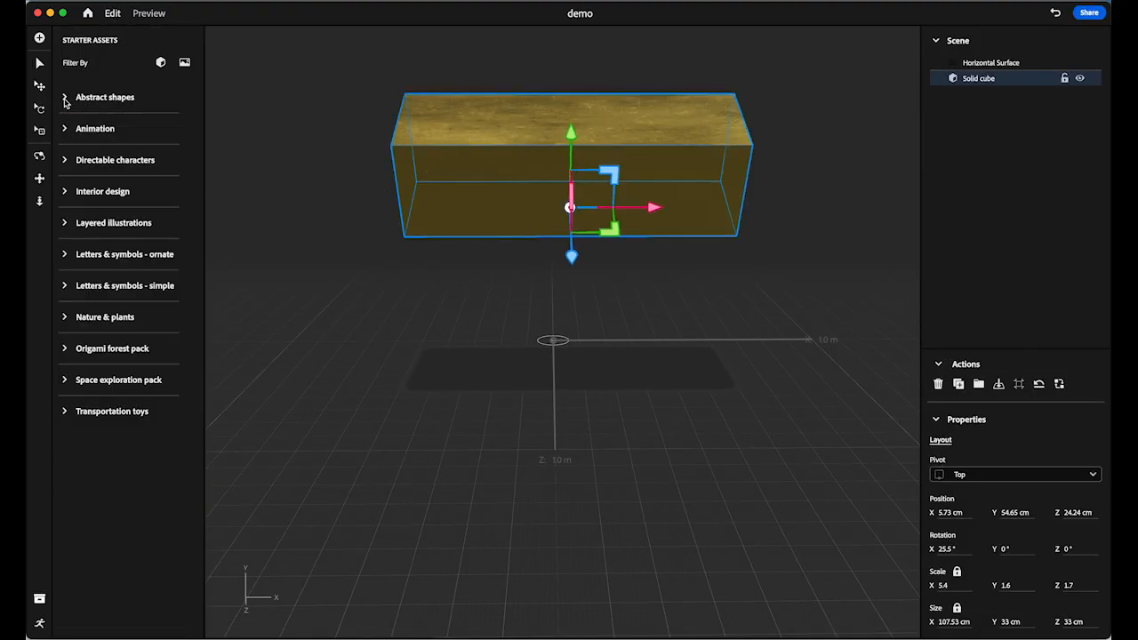
click(39, 623)
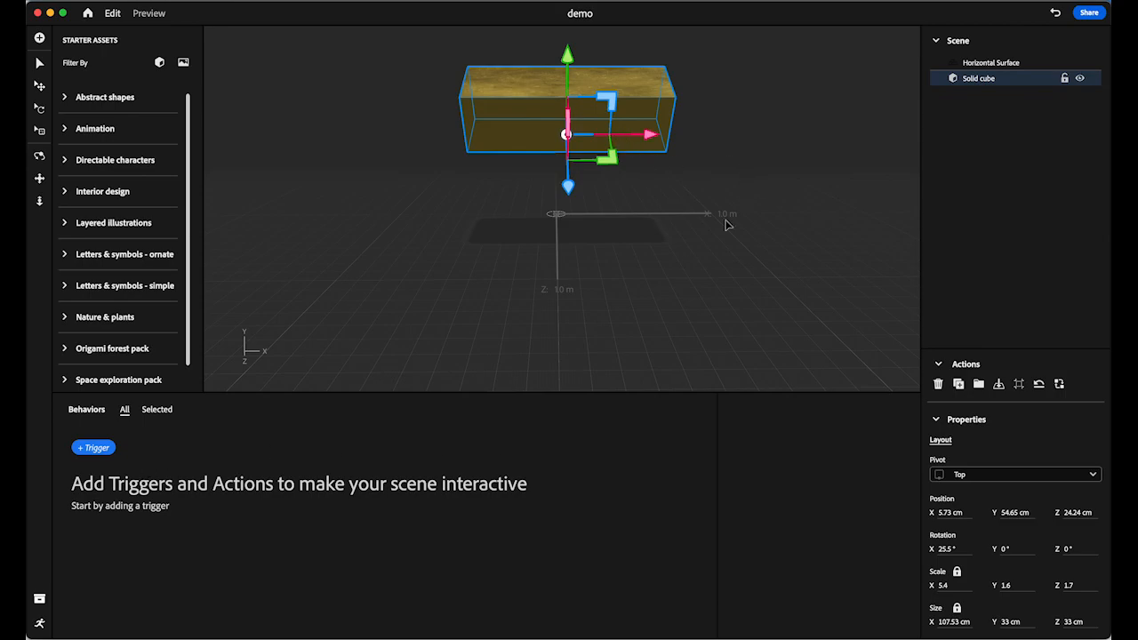
click(704, 286)
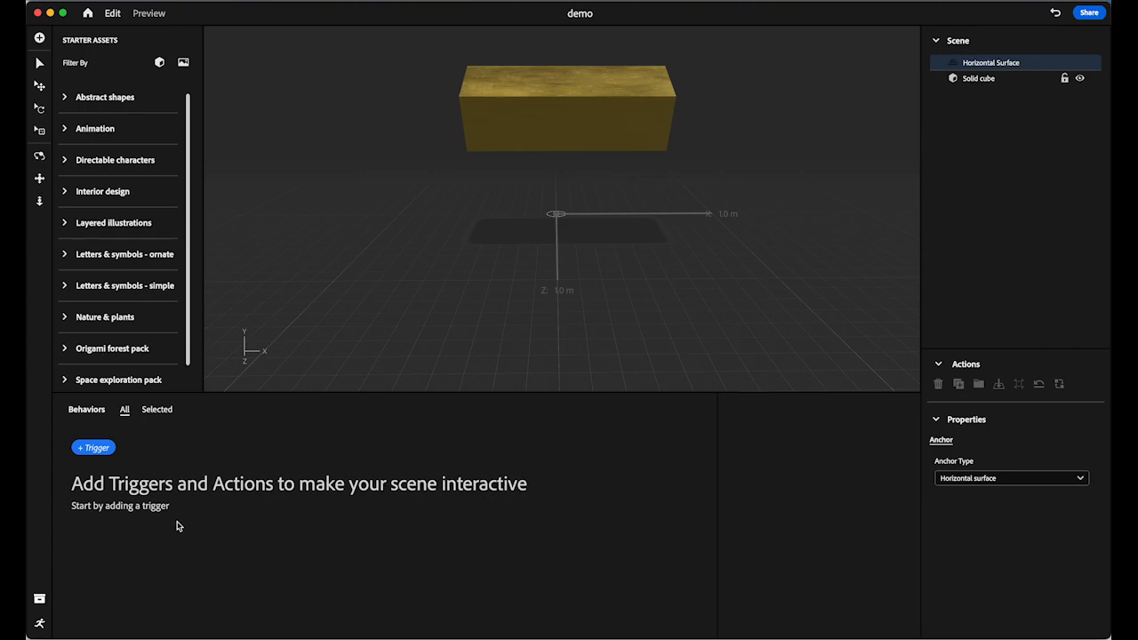
- Add a Start trigger to the scene and attach a Rotate action to it
click(99, 451)
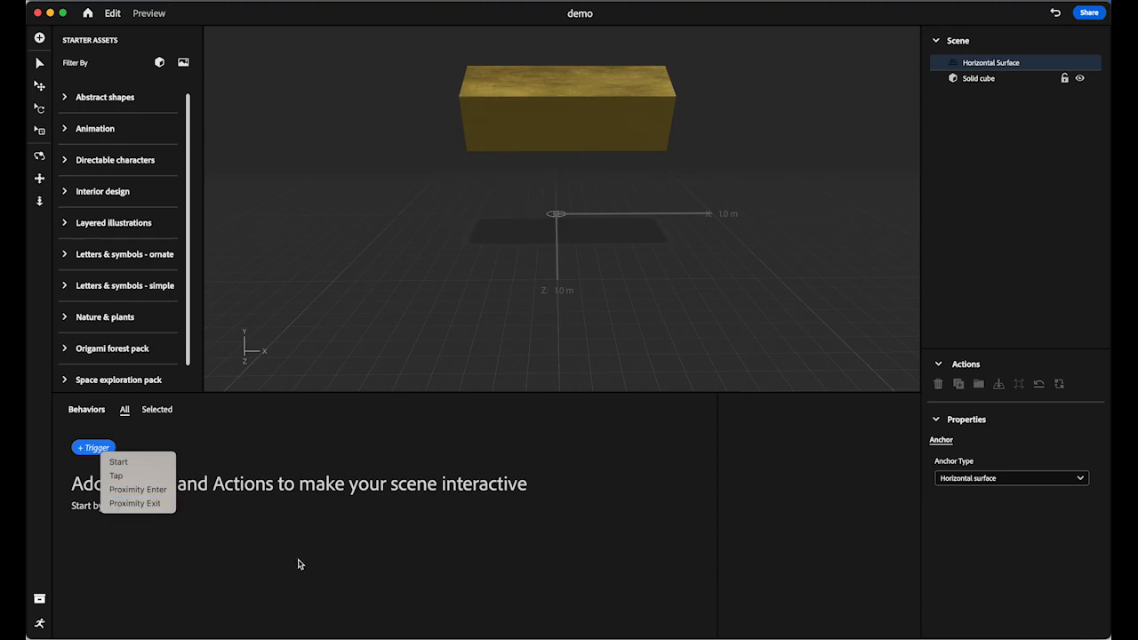
click(138, 466)
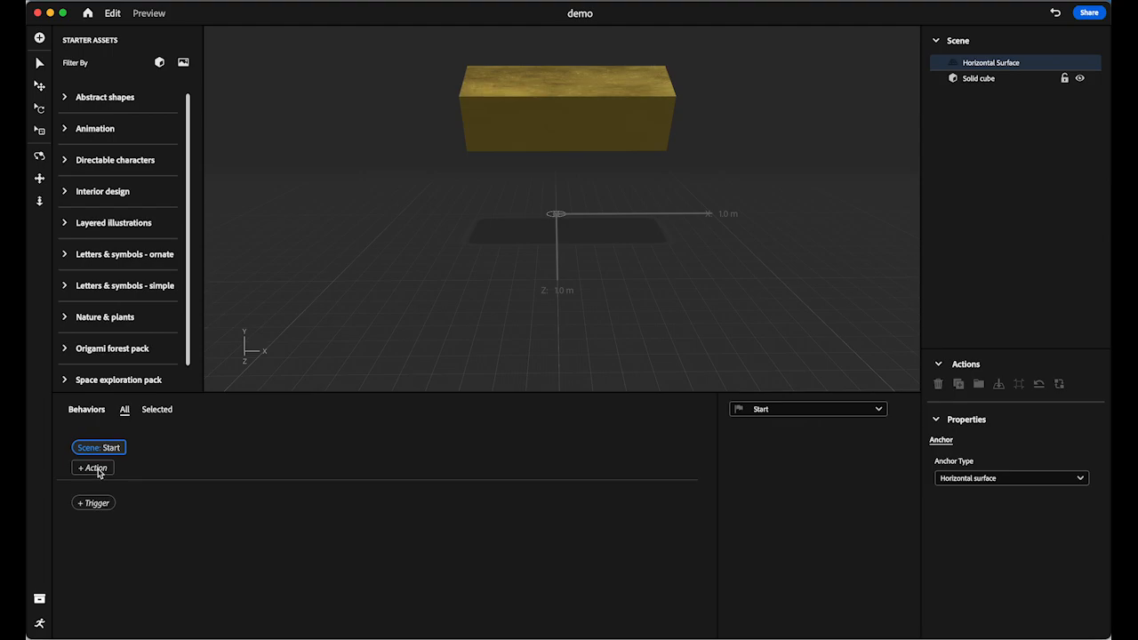
click(98, 472)
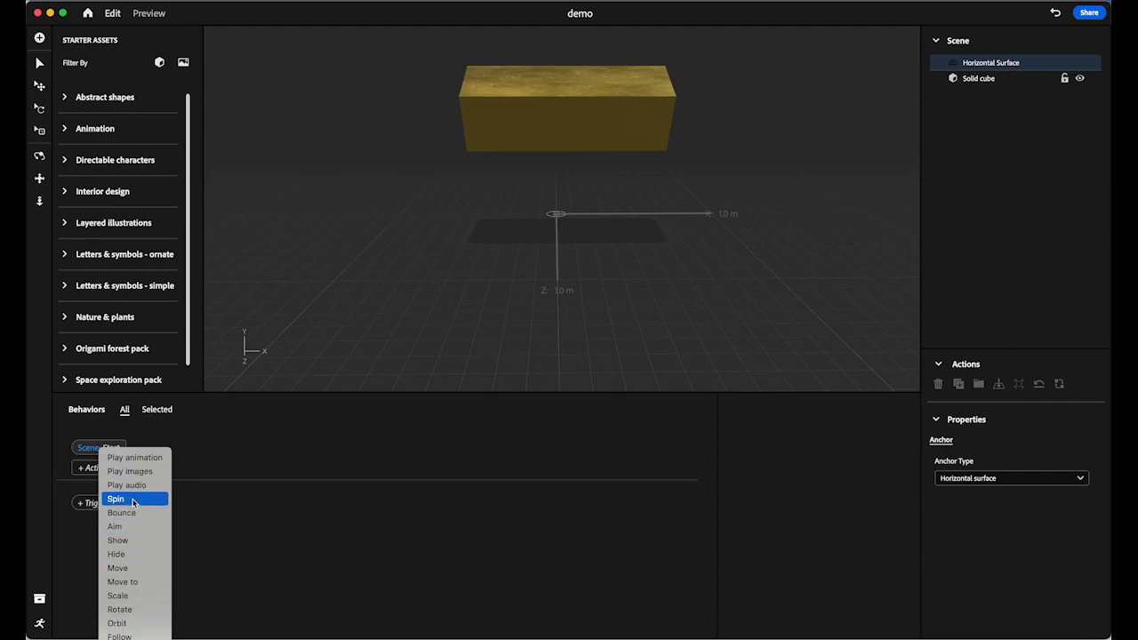
click(133, 610)
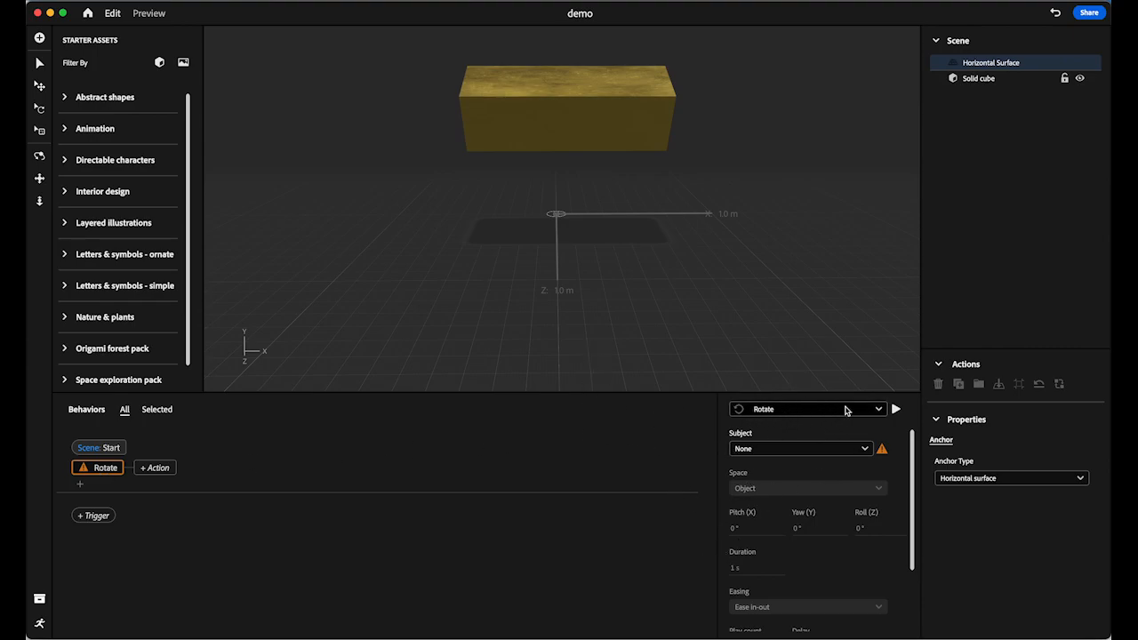
- Review the available action types, keep Rotate, and set the action's subject to Solid cube
click(878, 411)
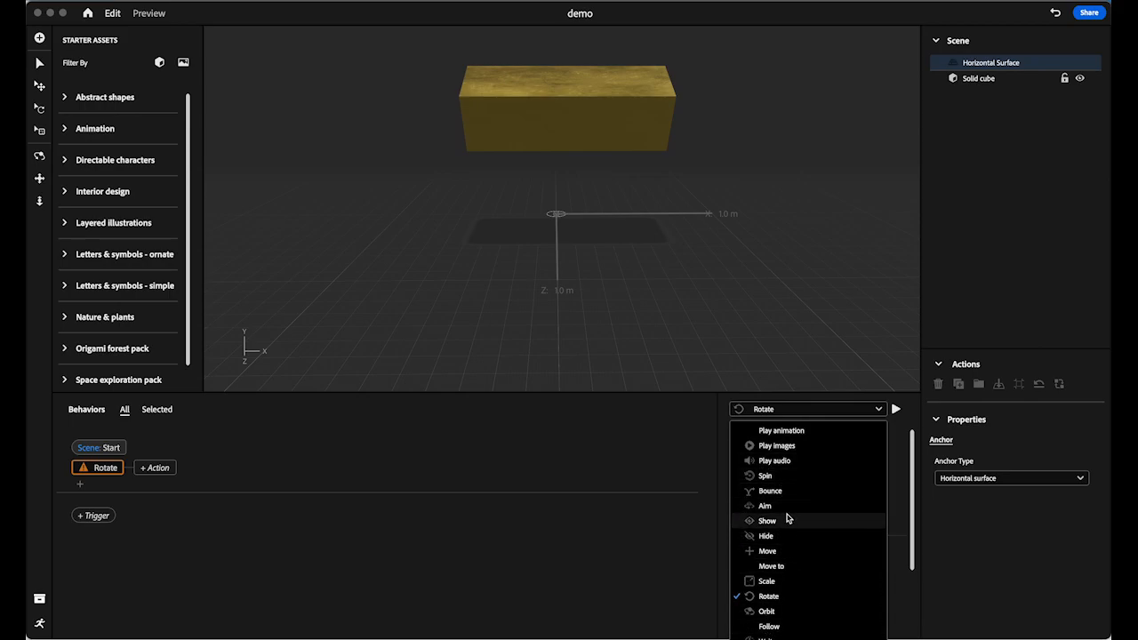
click(898, 414)
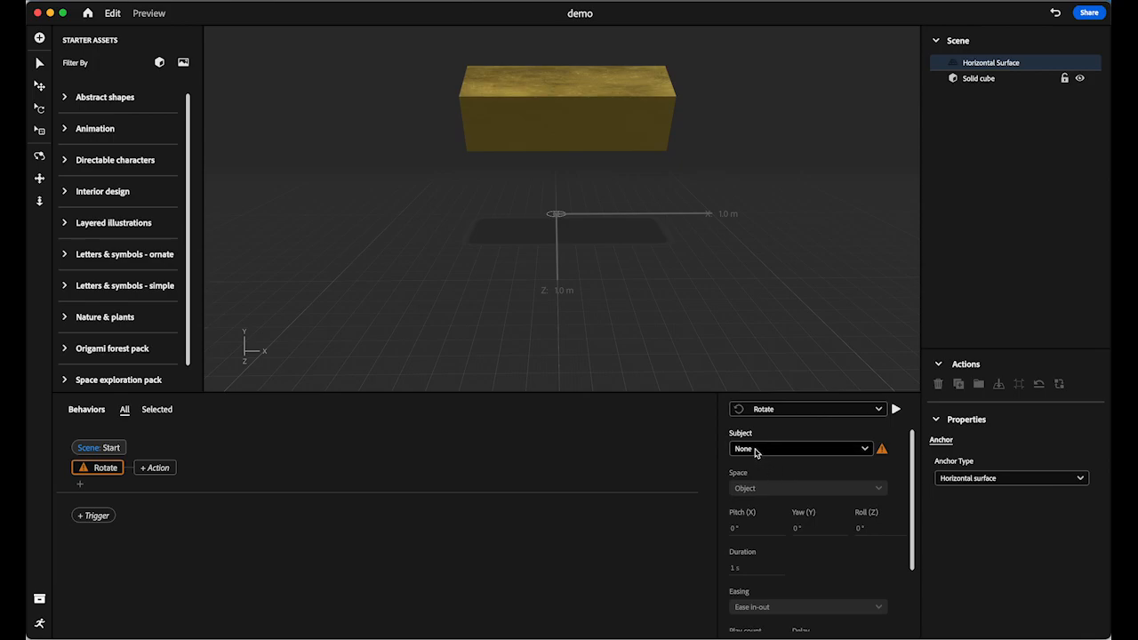
click(756, 449)
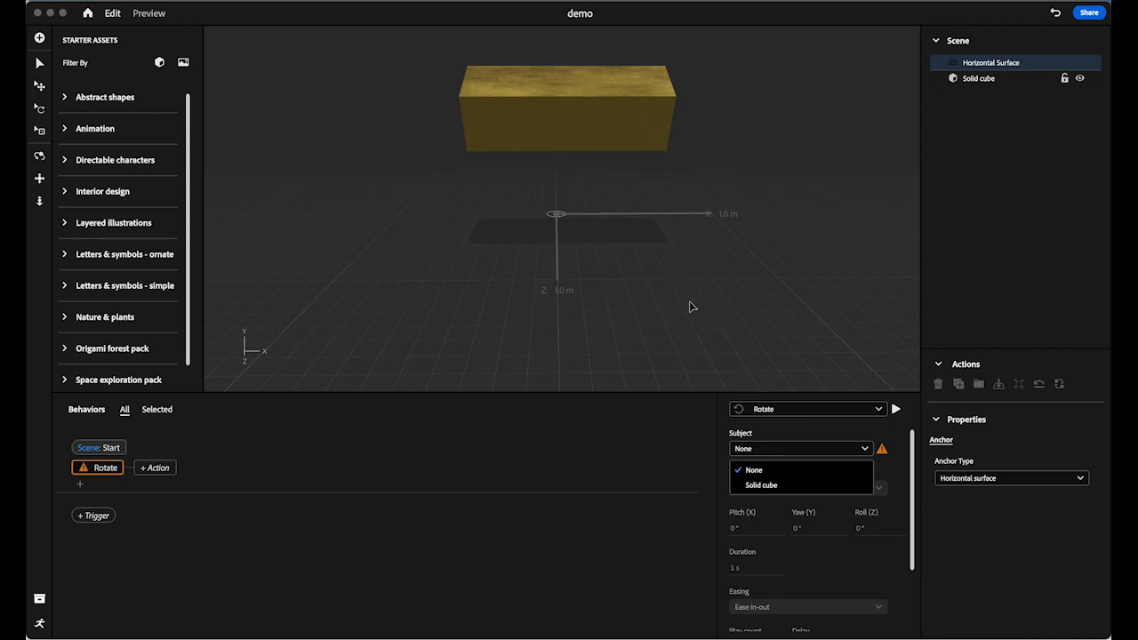
click(761, 486)
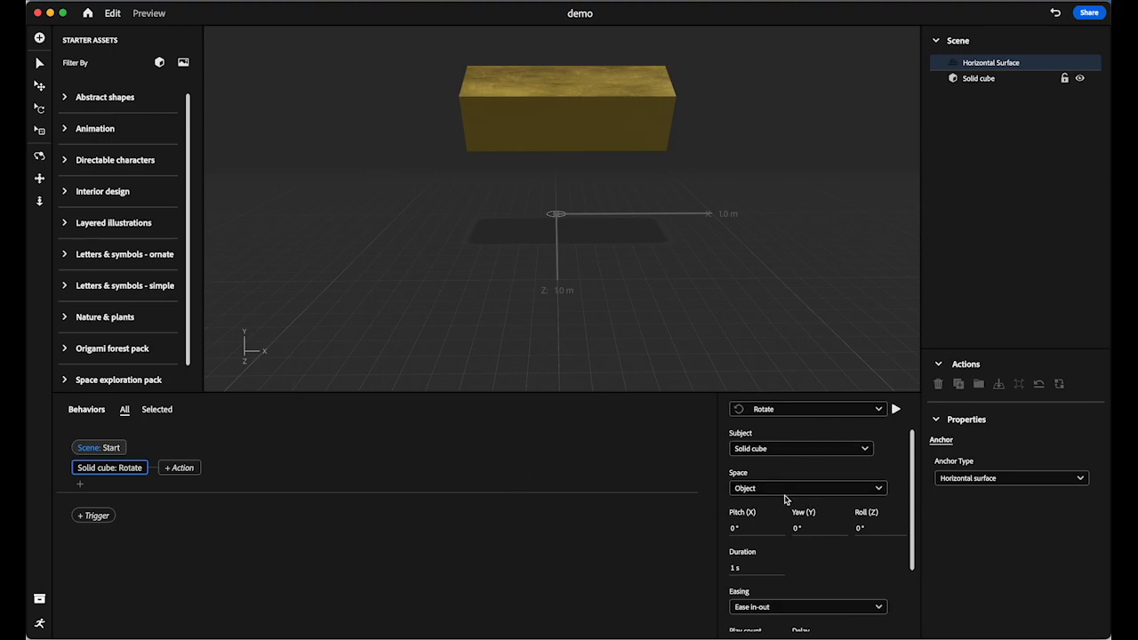
- Examine the Space options of the solid cube's Rotate action and keep Object
click(754, 492)
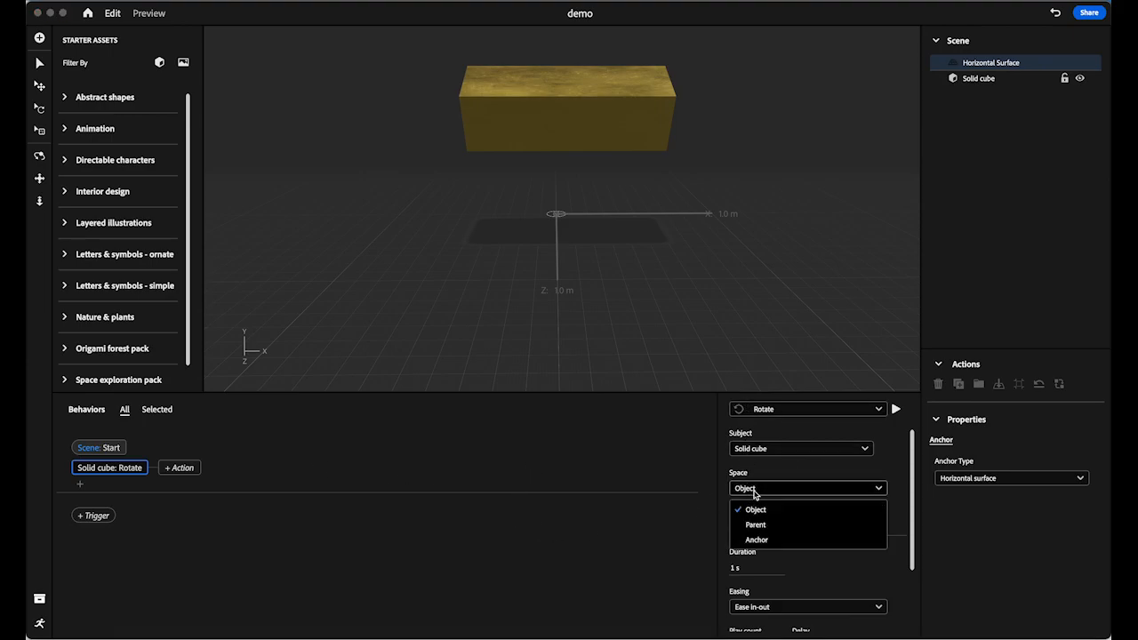
click(754, 492)
click(754, 492)
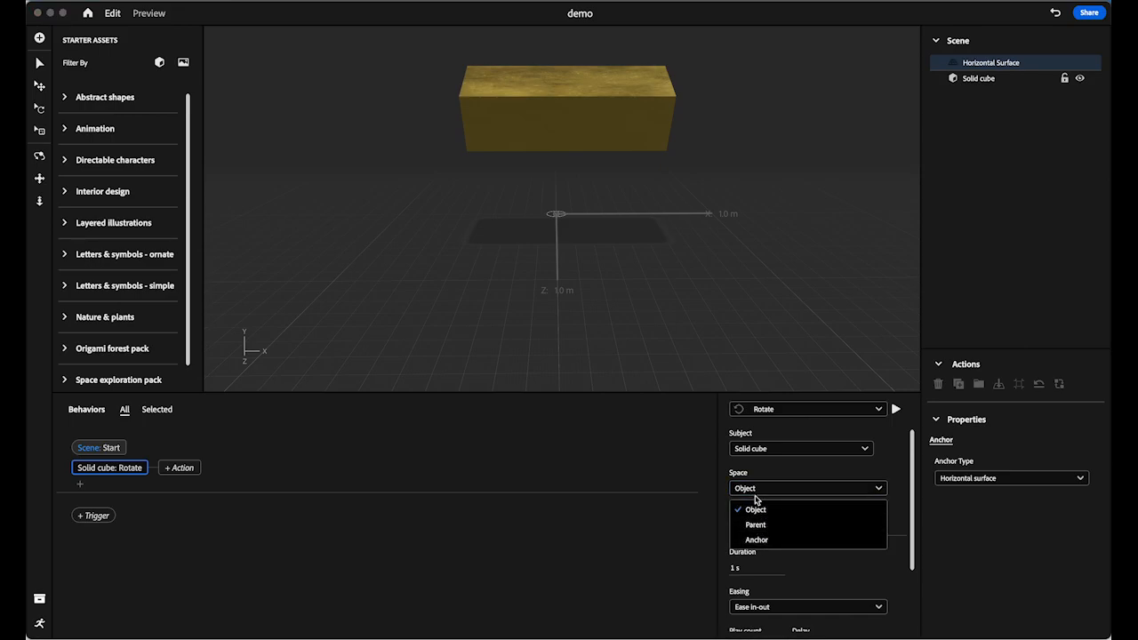
click(755, 500)
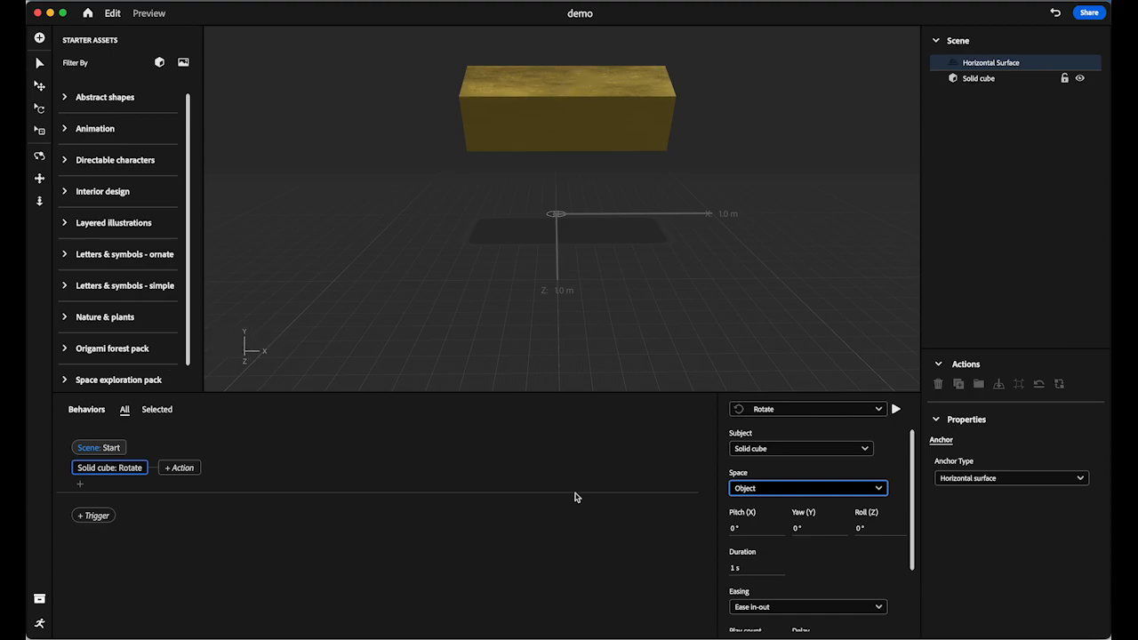
- Set the Rotate action's Yaw (Y) to 360° and its duration to 8 s
click(797, 530)
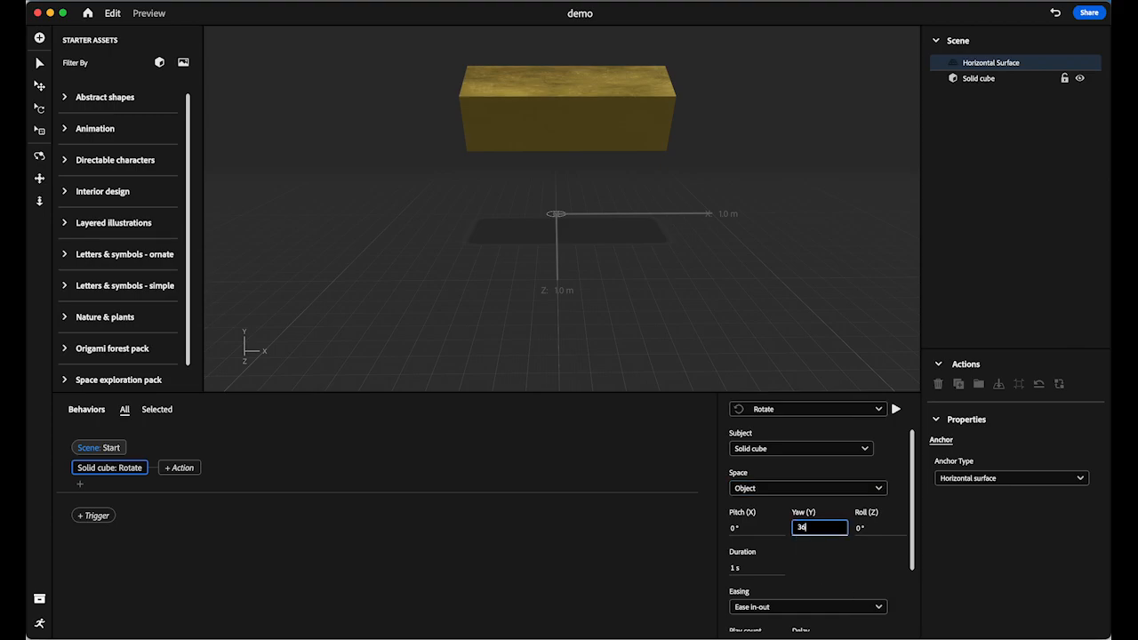
key(Return)
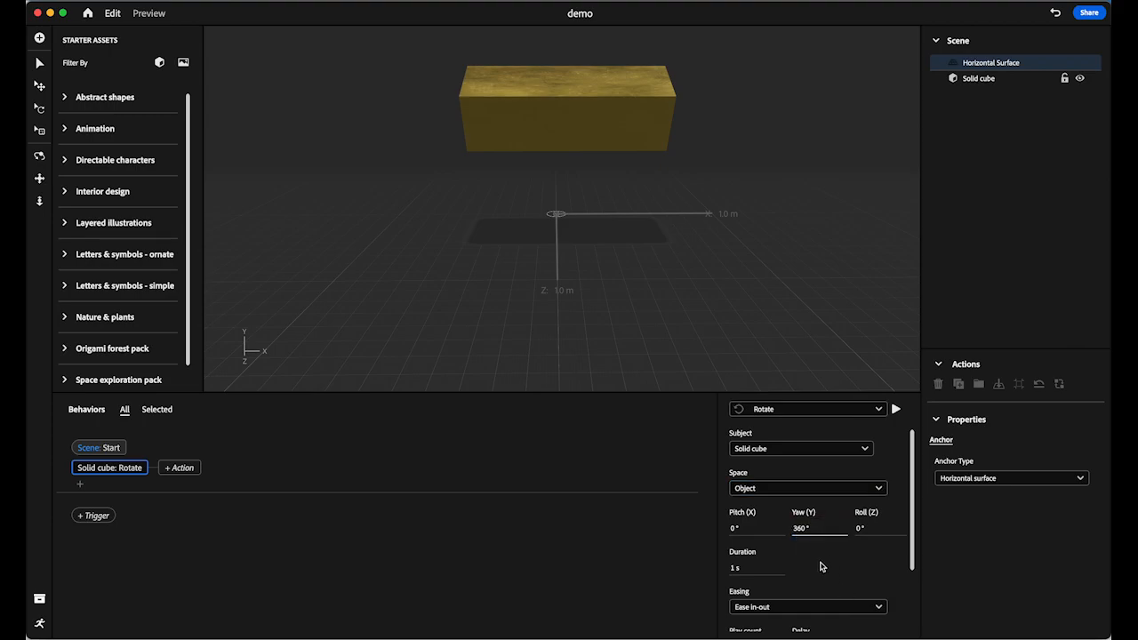
click(734, 568)
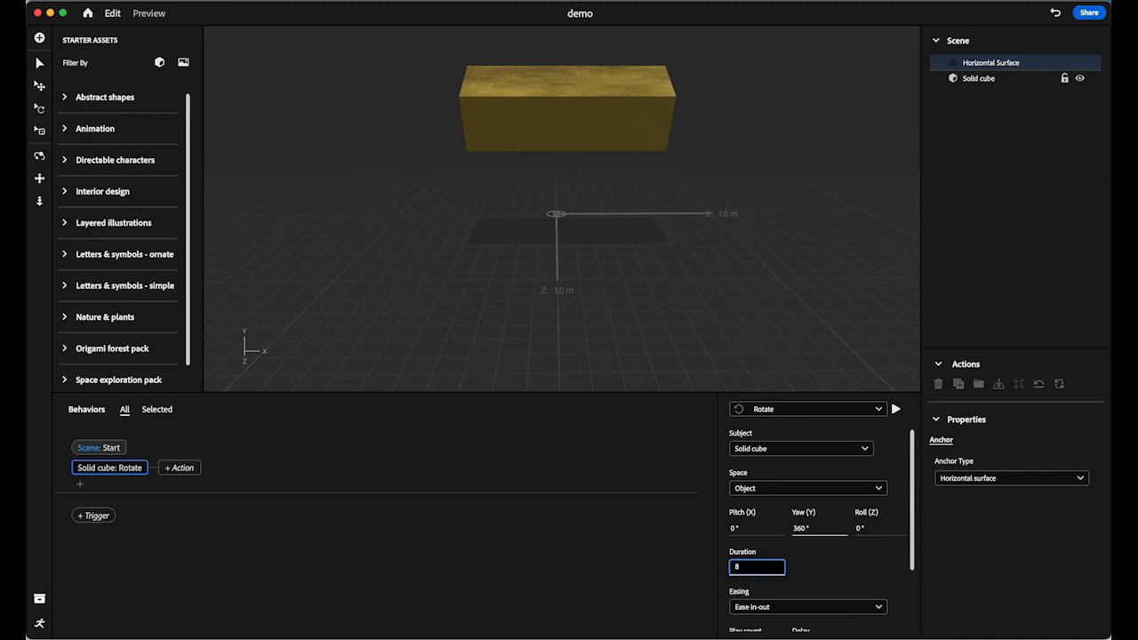
text(8)
key(Return)
scroll(830, 579, down, 2)
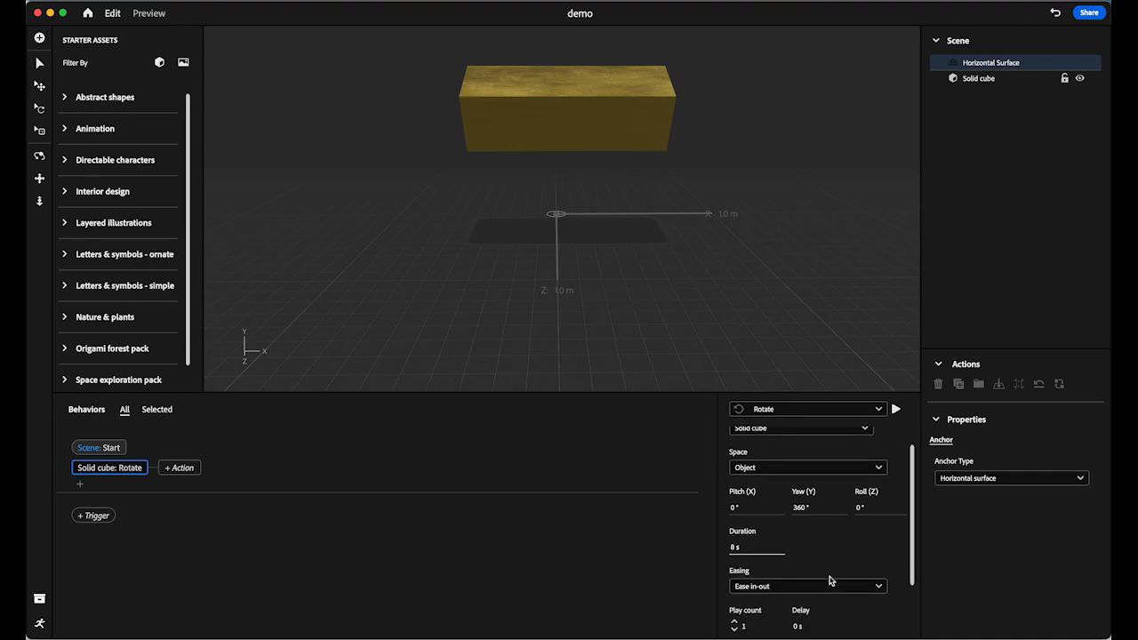
scroll(829, 580, down, 1)
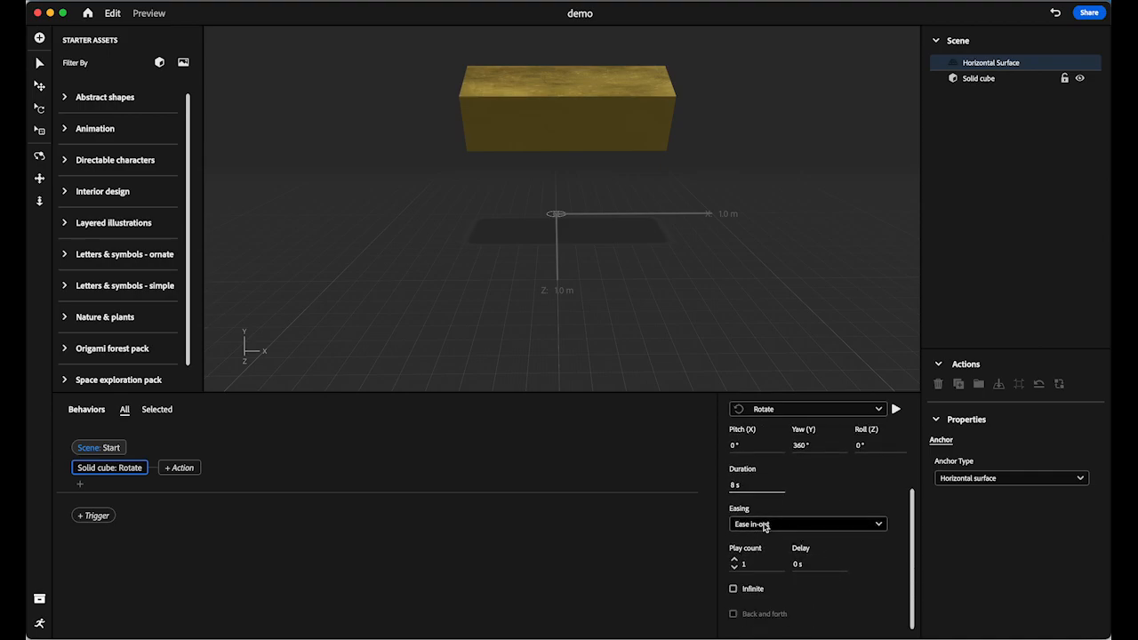
- Give the solid cube's Rotate action Linear easing and a 0.5 s delay, and play the action as a test
click(757, 526)
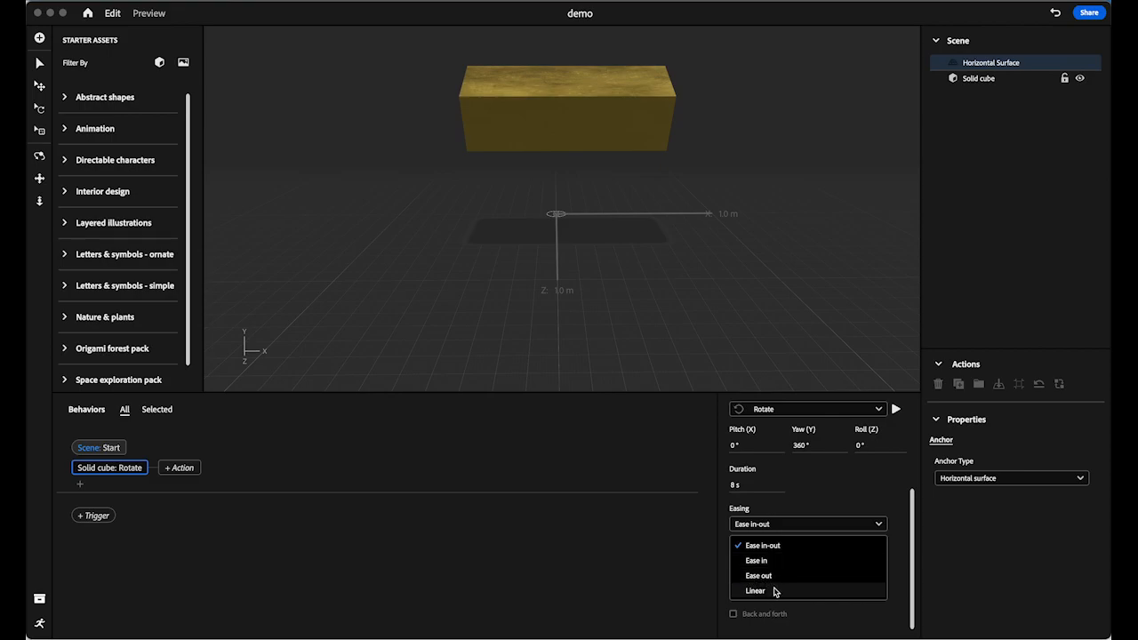
click(755, 592)
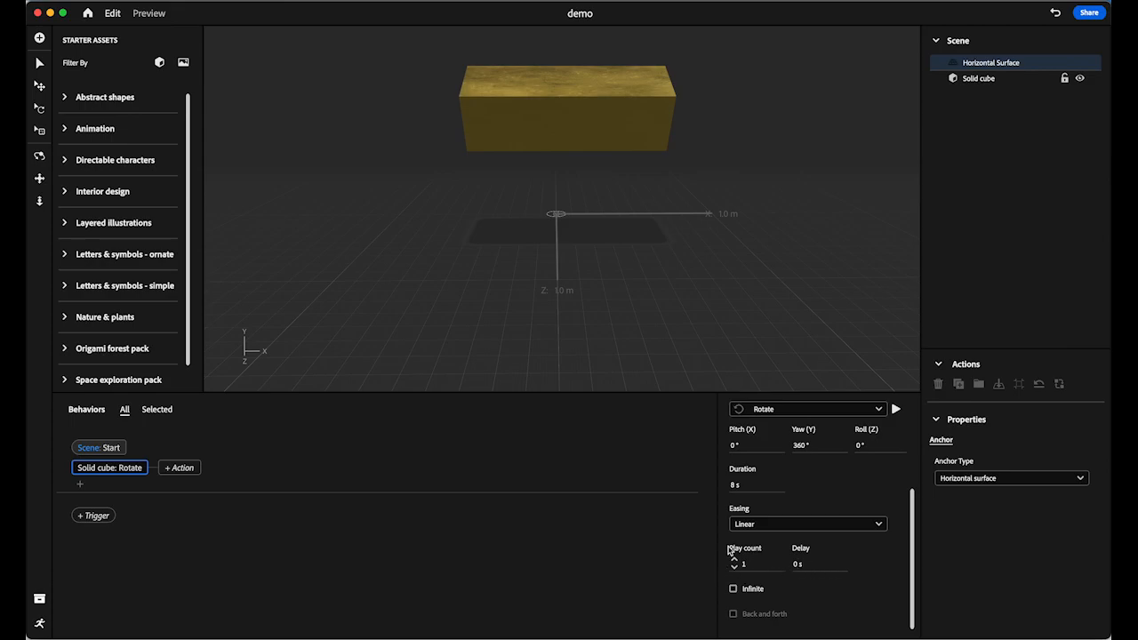
click(796, 567)
text(.5)
key(Return)
click(896, 411)
- Make the Rotate action repeat infinitely and check it in a preview of the scene, returning to edit mode
click(734, 590)
click(163, 16)
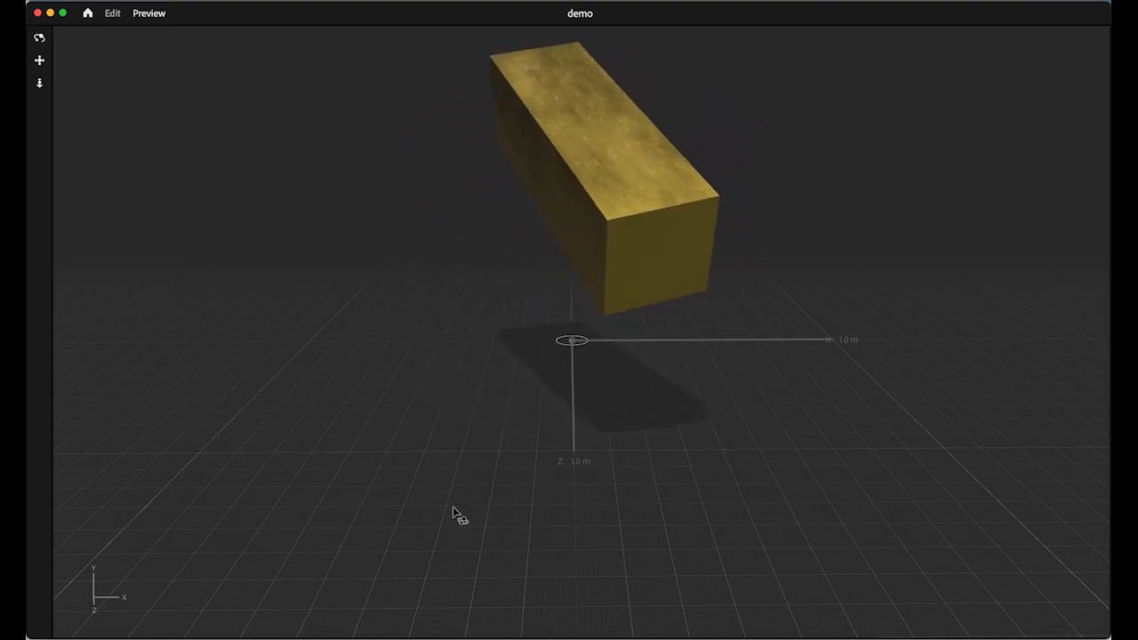
click(112, 13)
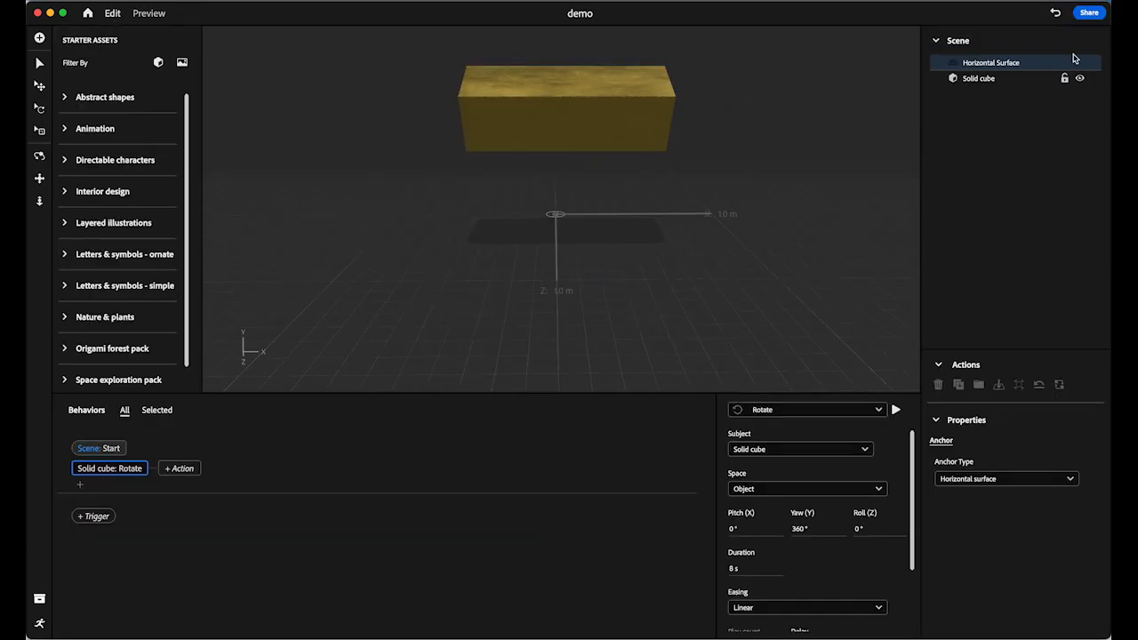
- Create a link for sharing the demo project as AR, keeping the existing thumbnail, title and author
click(1089, 13)
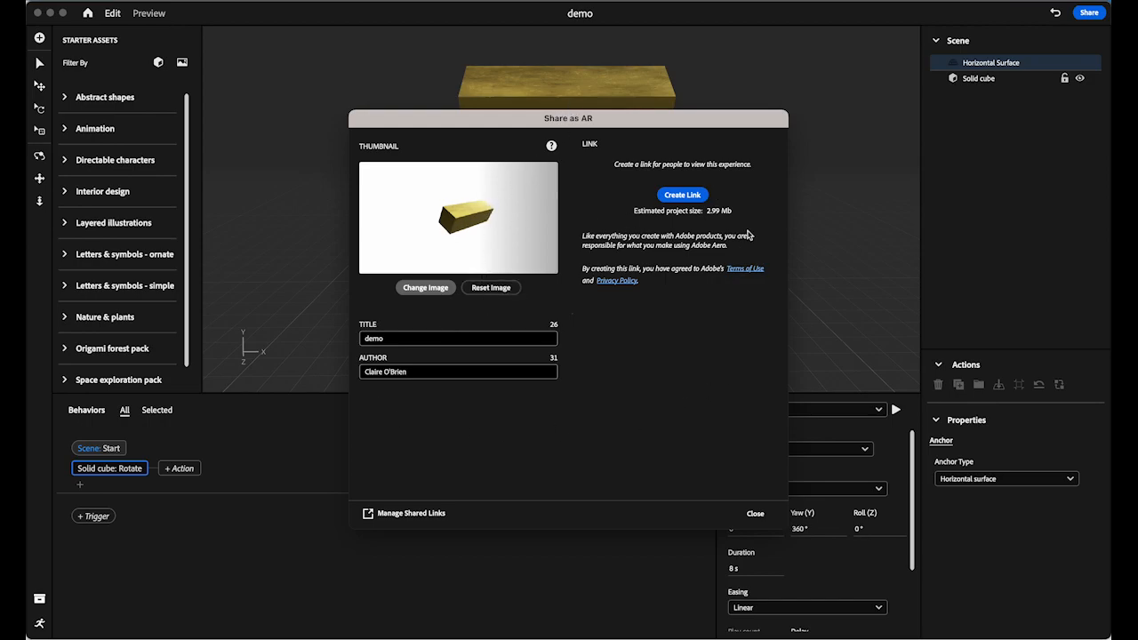
click(691, 195)
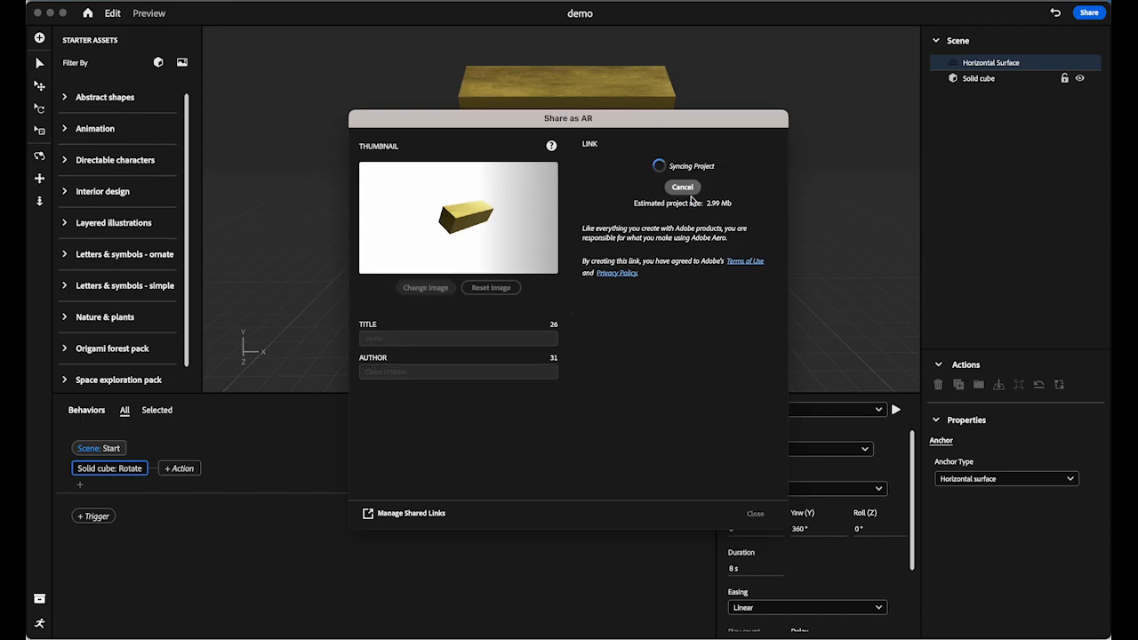